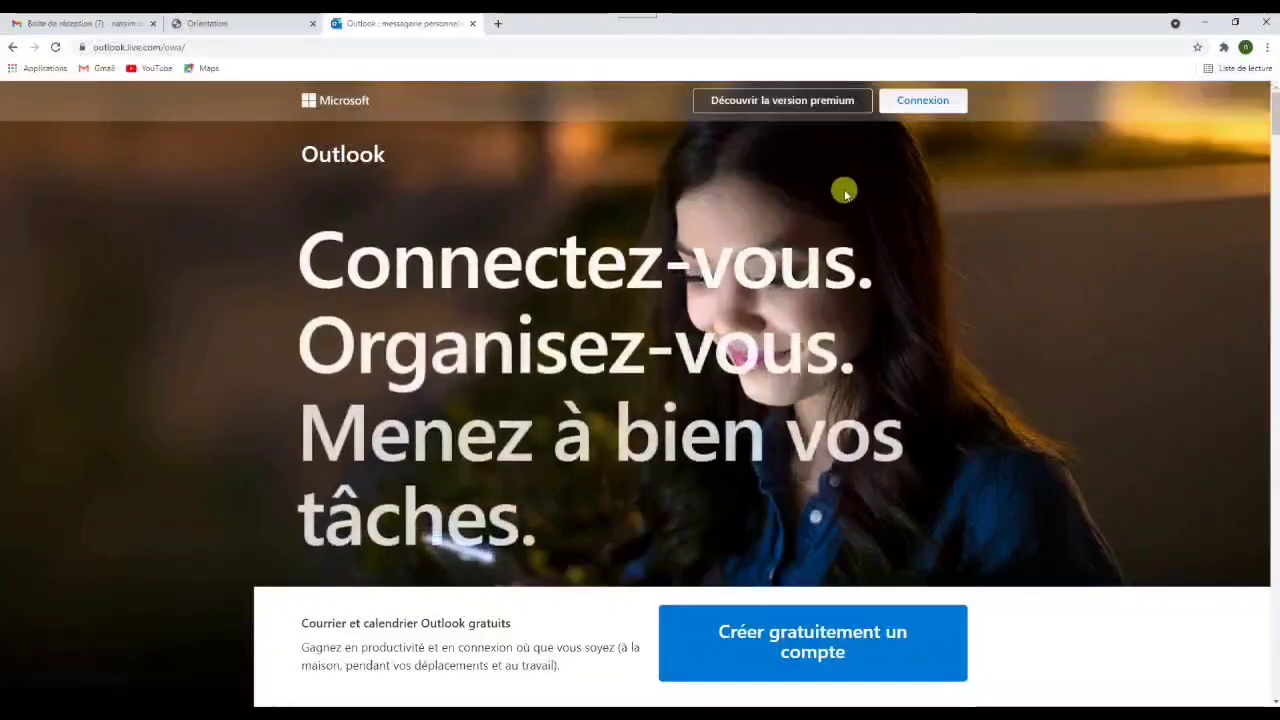
# Step: Start signing in to Outlook.com from the Connexion link on the welcome page
pyautogui.click(926, 103)
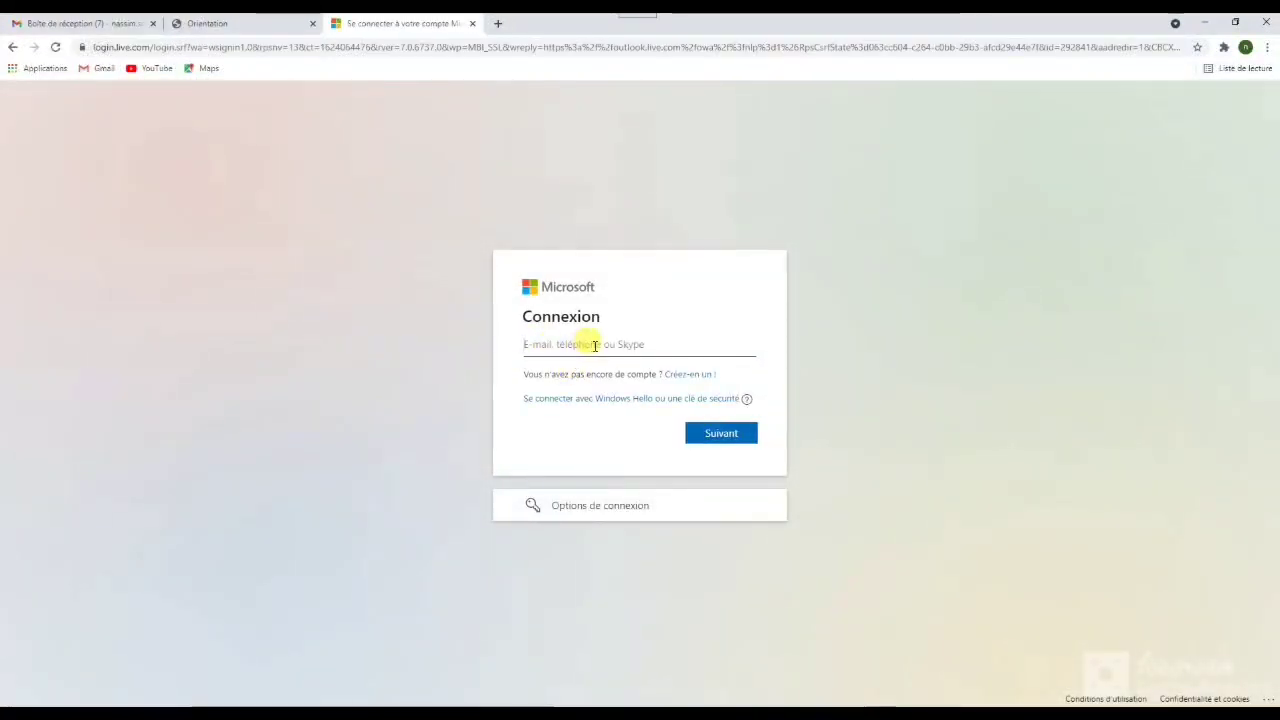
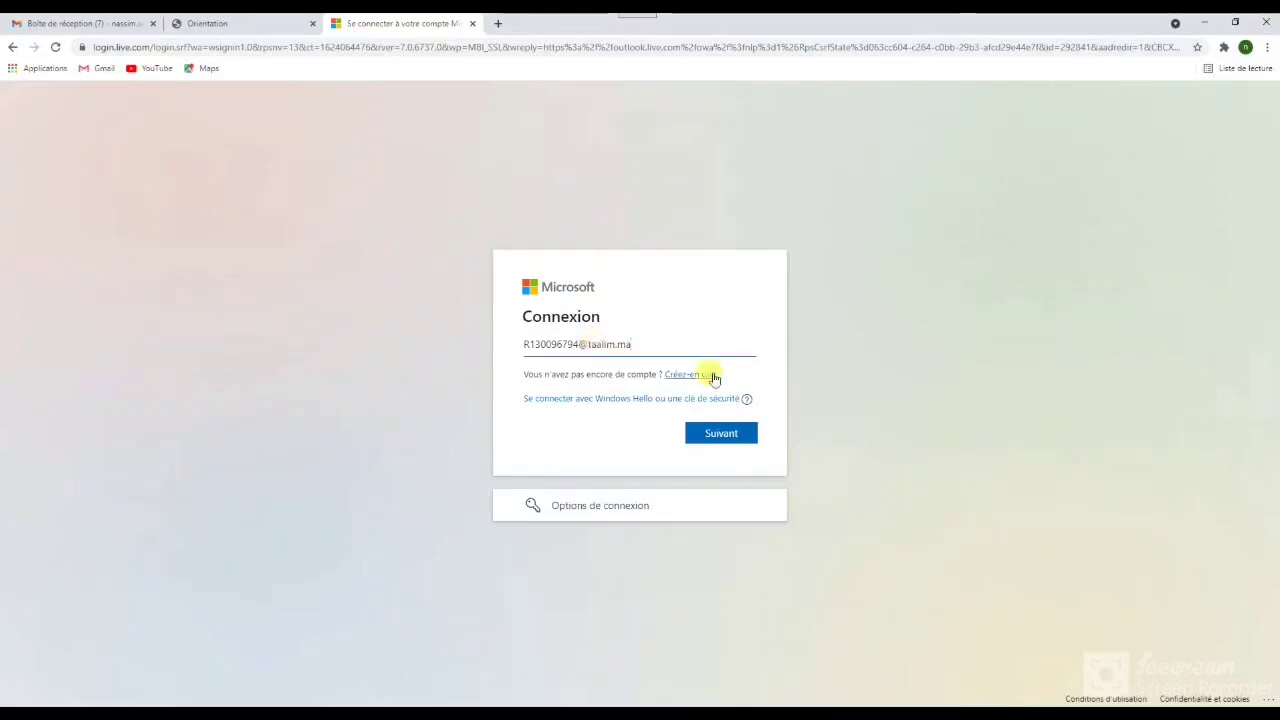
# Step: Sign in to Microsoft with the school account's e-mail address and password
pyautogui.click(729, 436)
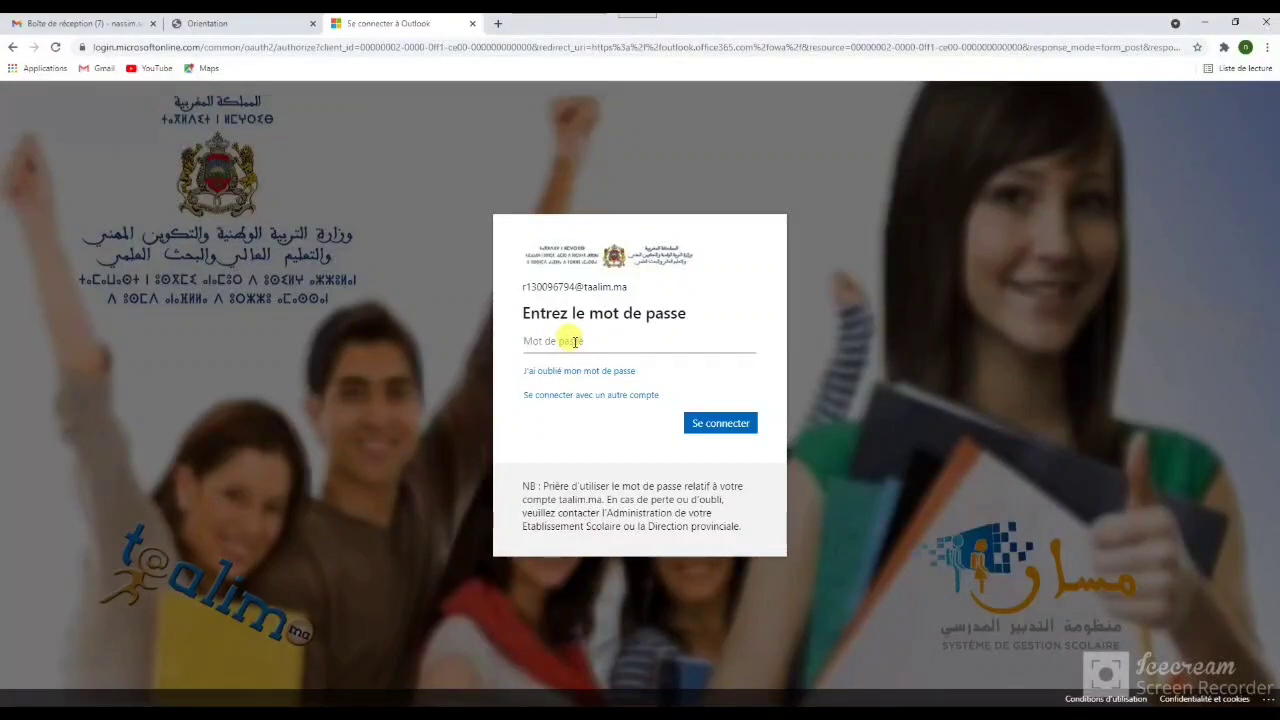
pyautogui.write('a')
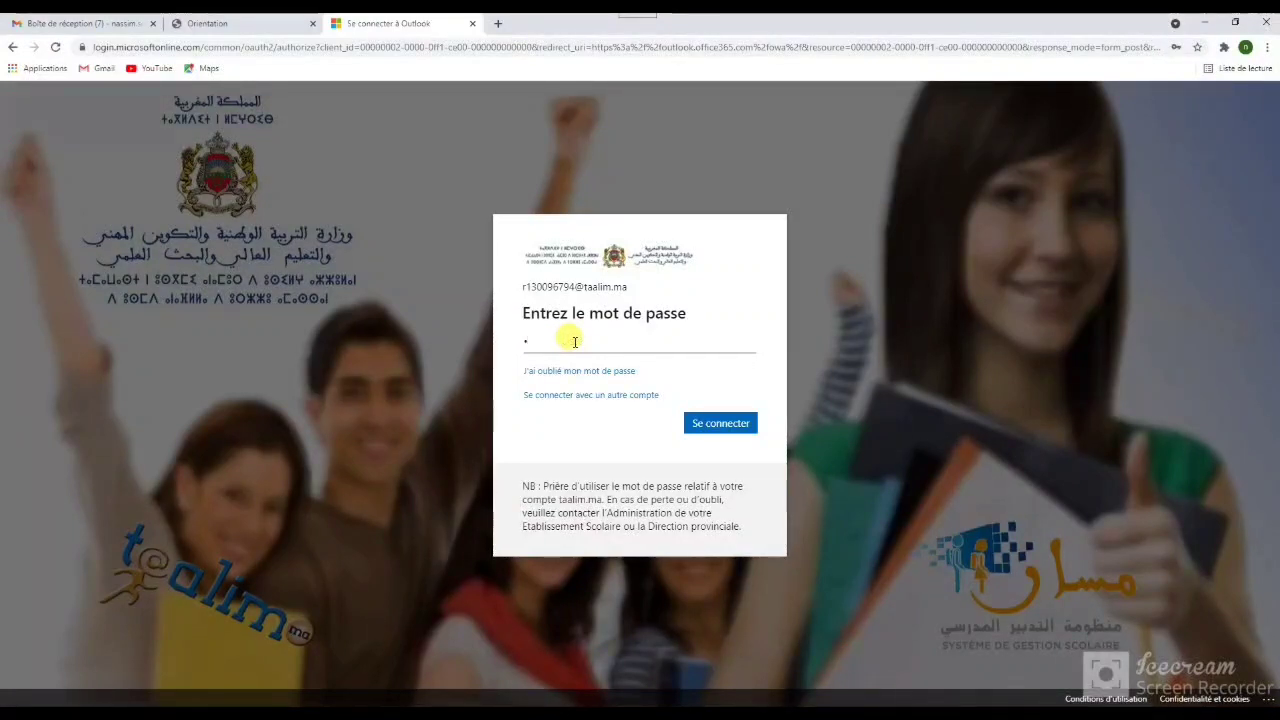
pyautogui.write('aaaa')
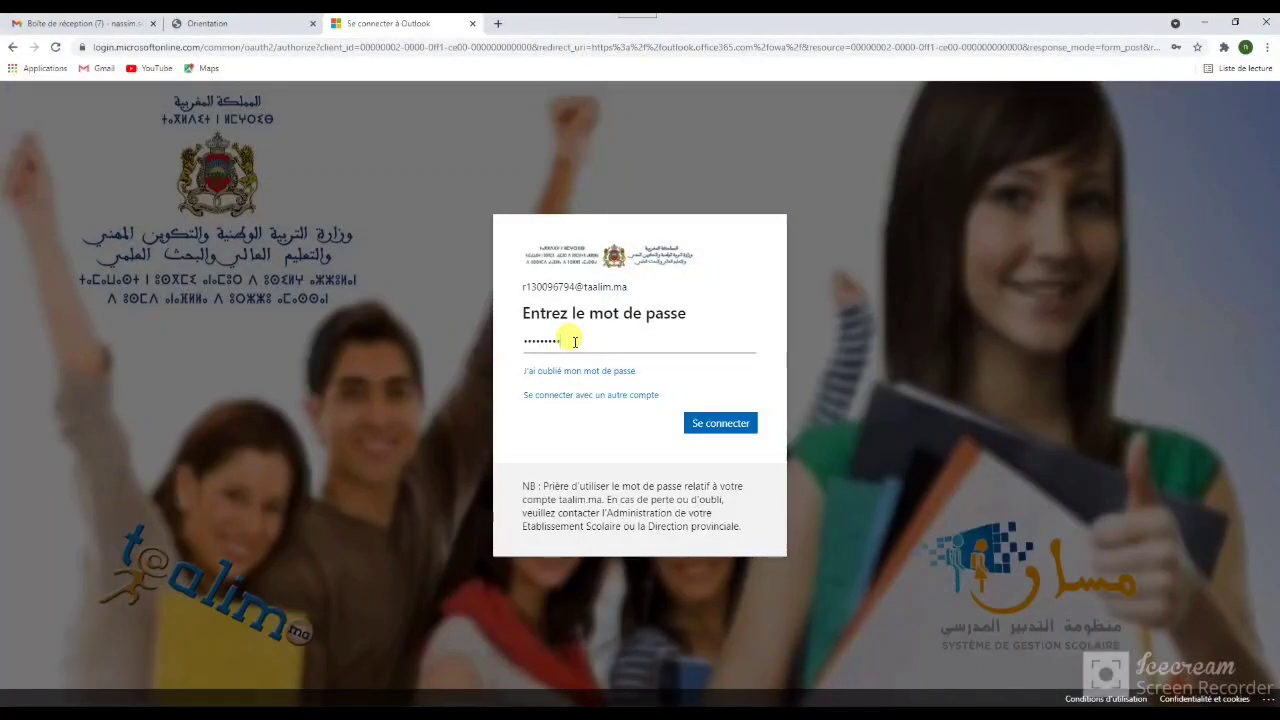
pyautogui.click(717, 426)
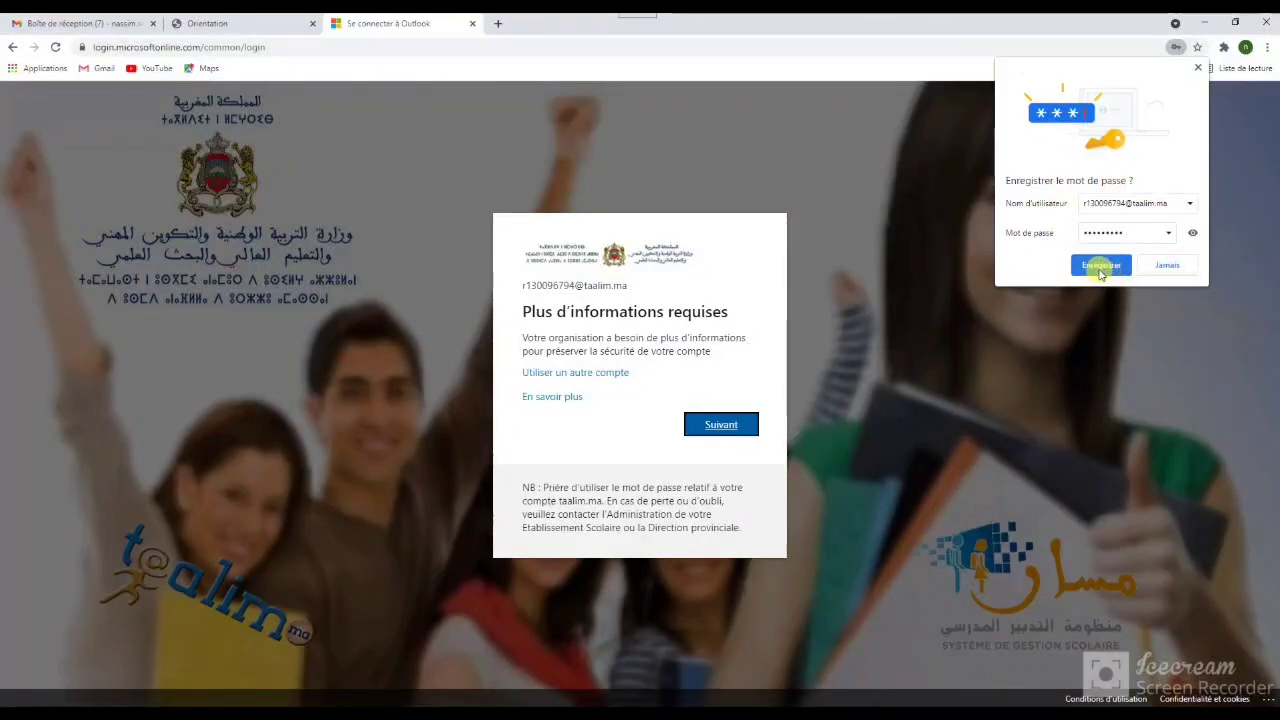
# Step: Save the password in Chrome and continue past the 'Plus d'informations requises' notice
pyautogui.click(1100, 268)
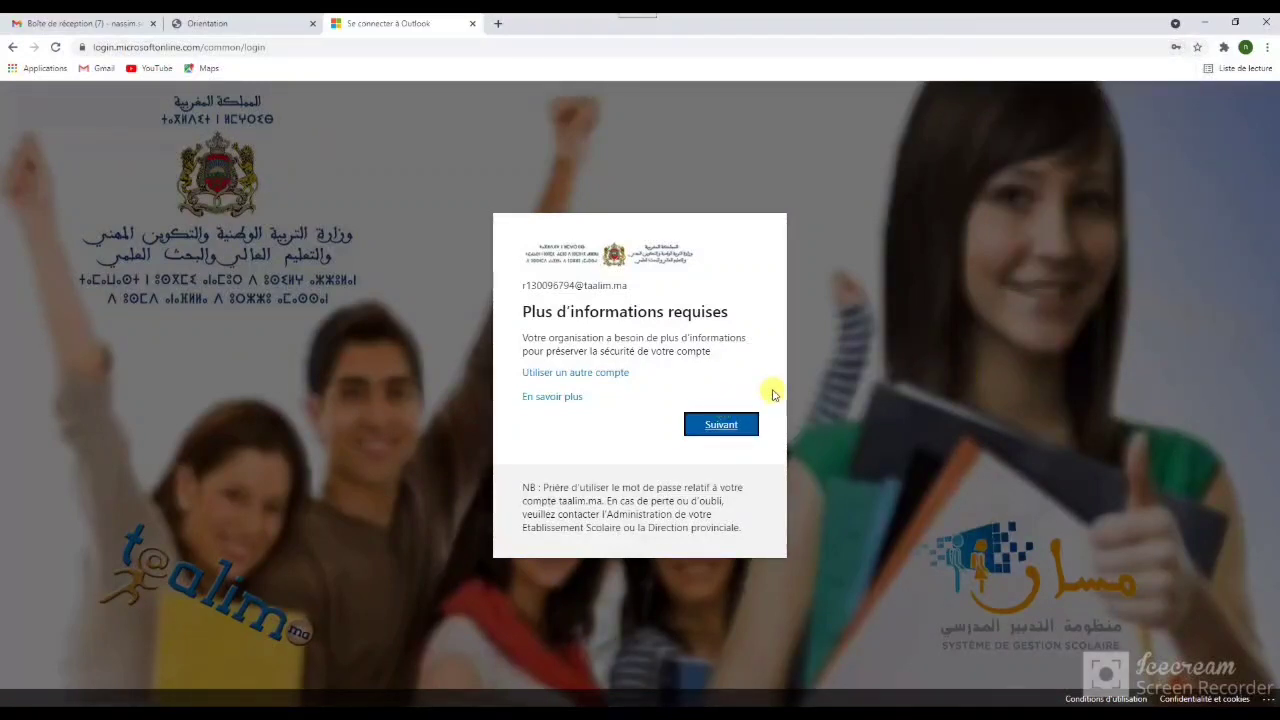
pyautogui.click(715, 430)
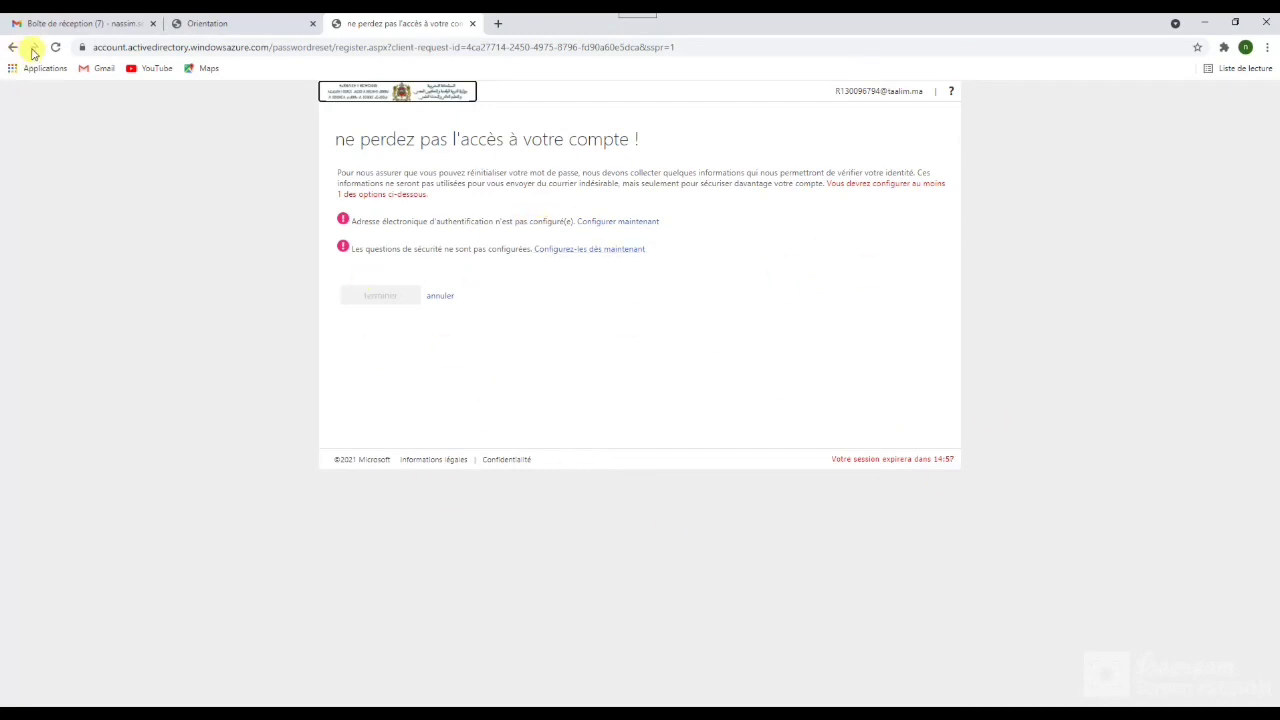
pyautogui.click(616, 222)
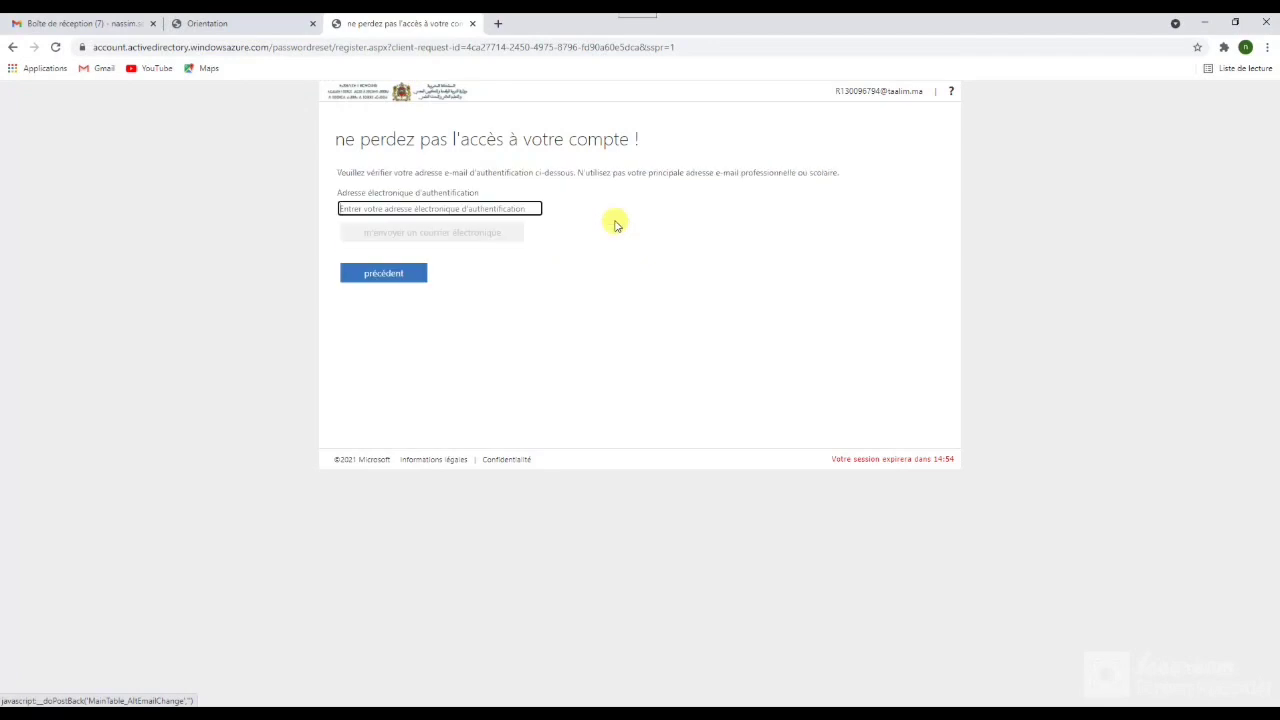
pyautogui.click(75, 25)
pyautogui.click(1258, 102)
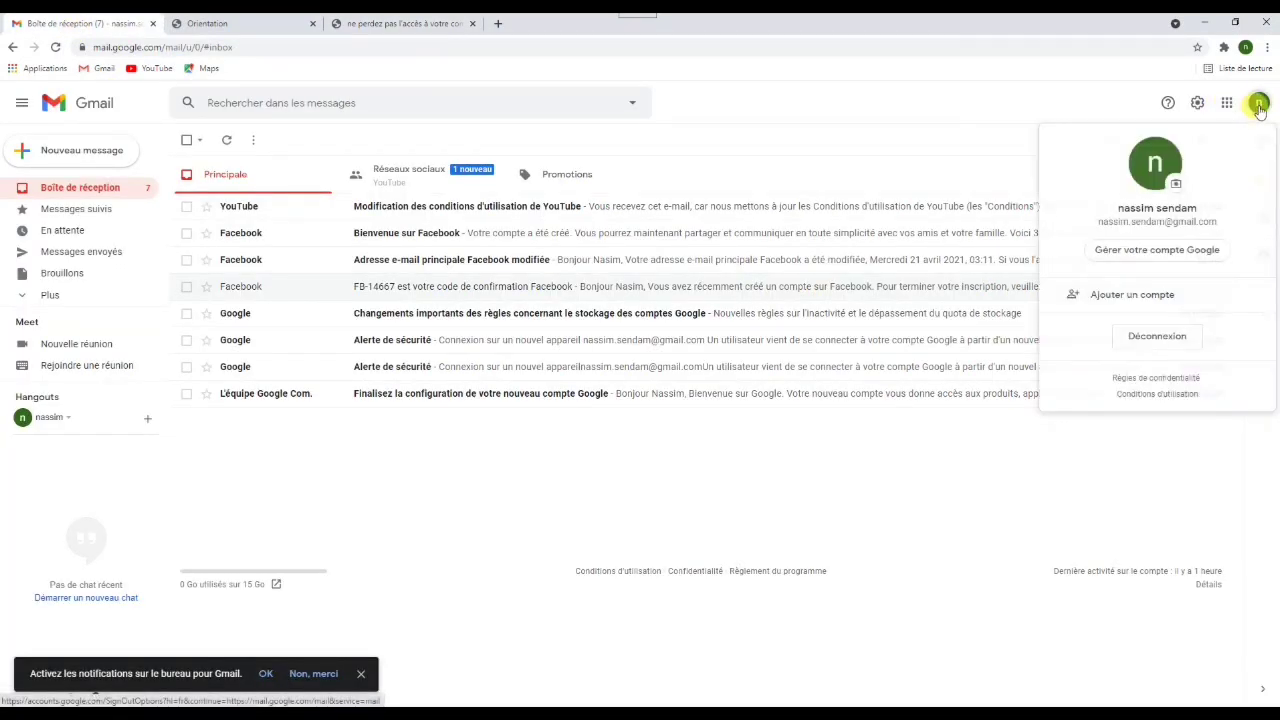
pyautogui.moveTo(1208, 224); pyautogui.dragTo(1095, 222)
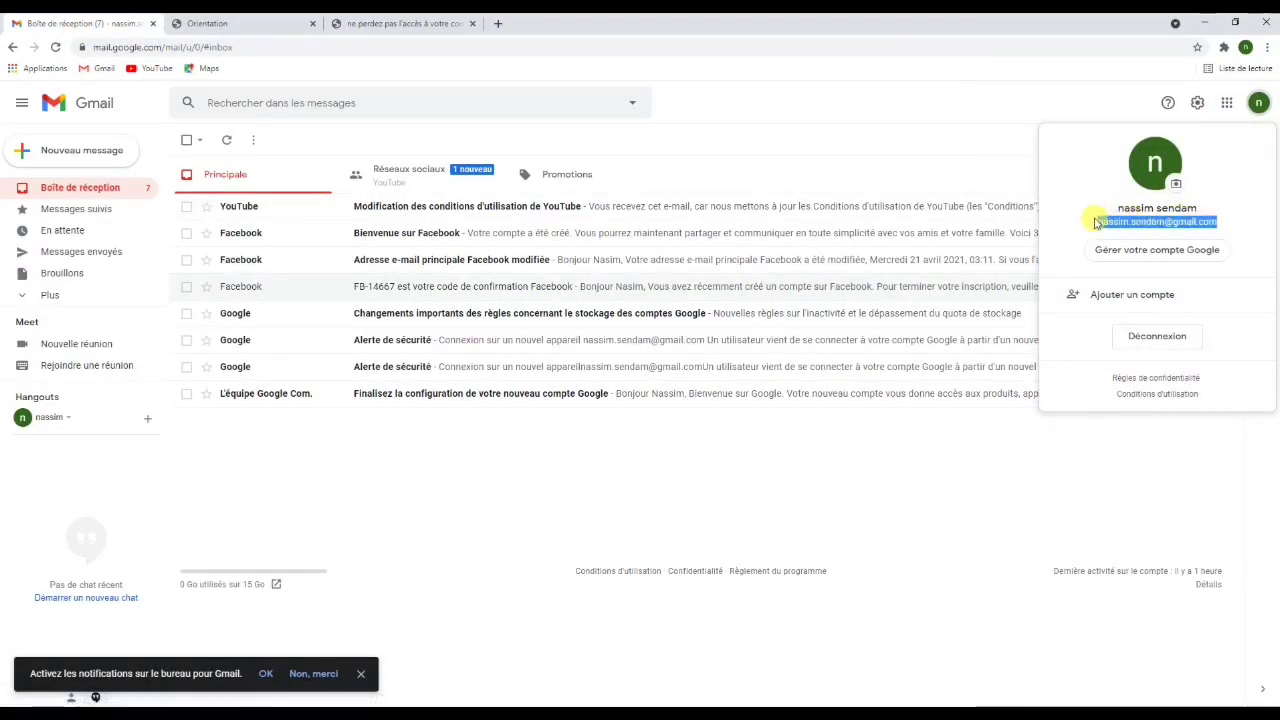
pyautogui.press('Escape')
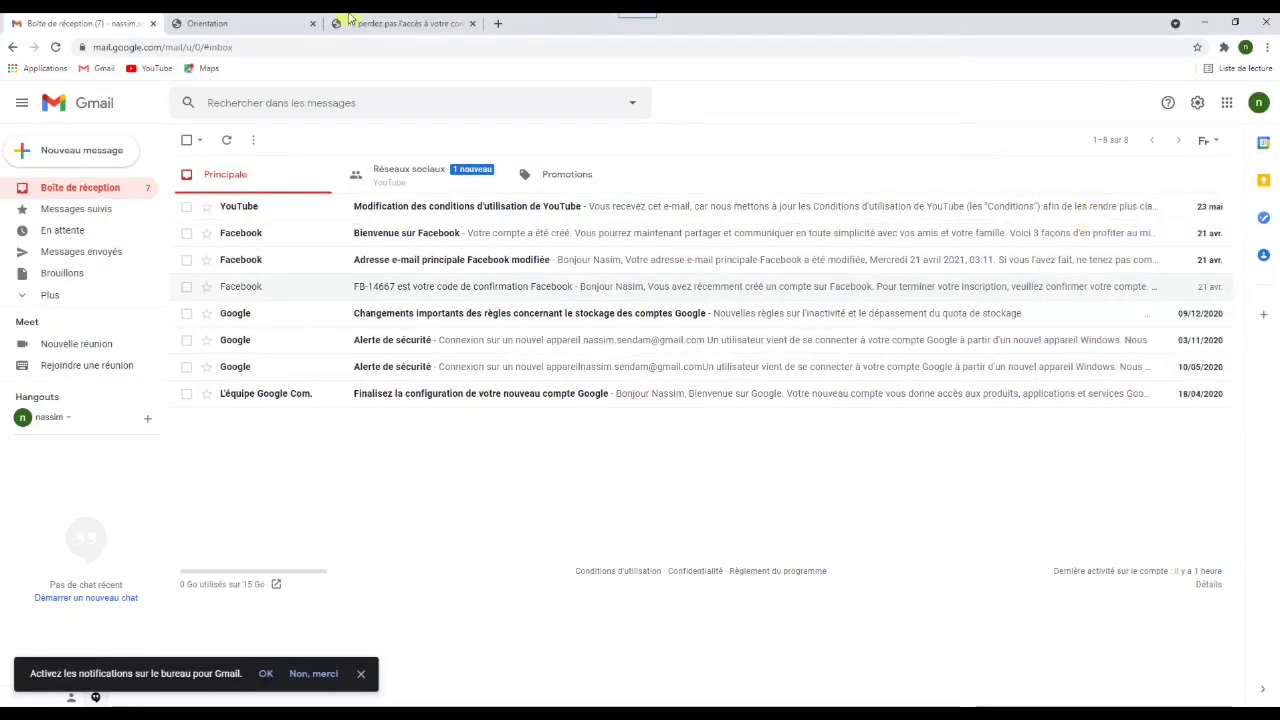
pyautogui.click(341, 25)
pyautogui.write('https://www.cursussup.gov.ma/')
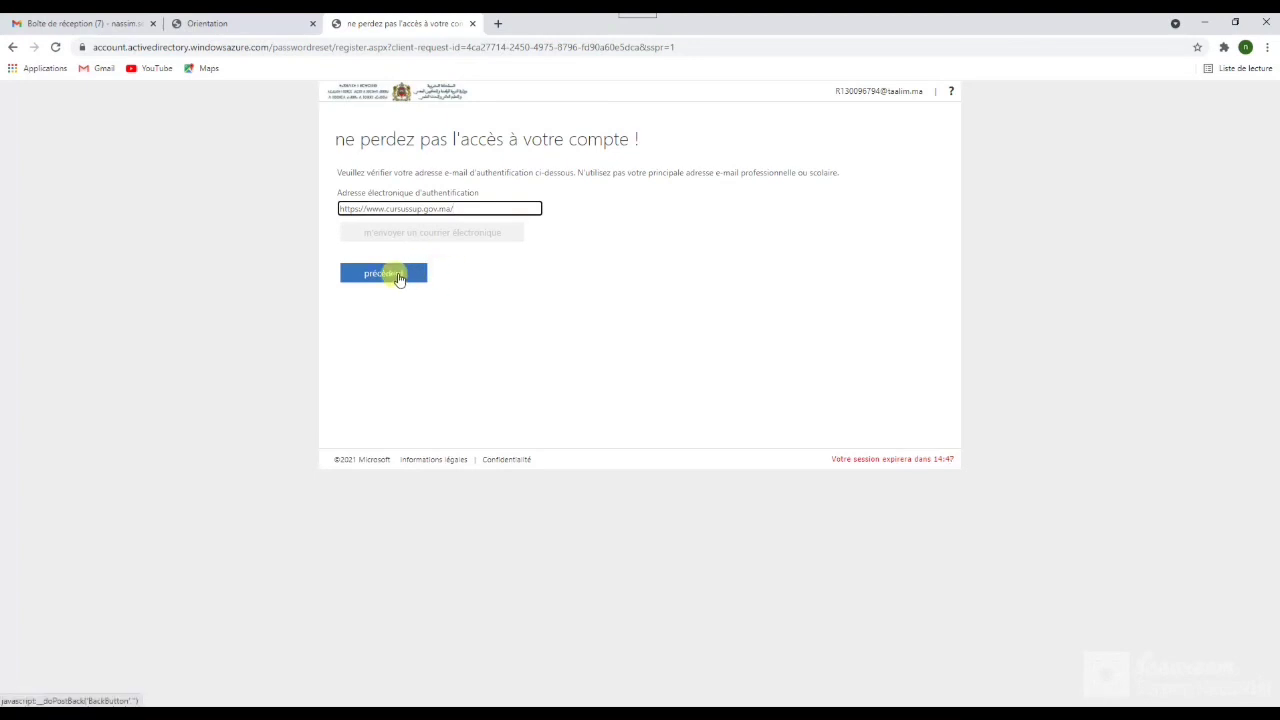
pyautogui.click(397, 276)
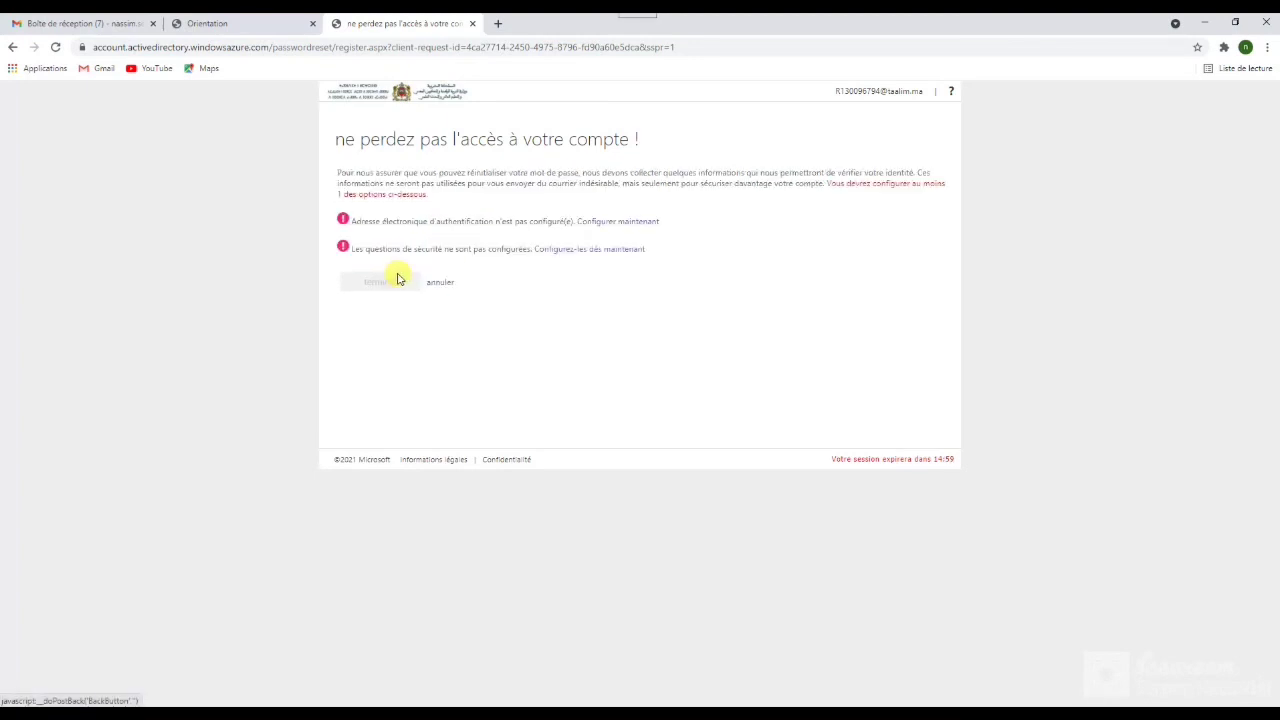
# Step: Set security questions 1 and 2 to father's and mother's birth city and answer them
pyautogui.click(588, 252)
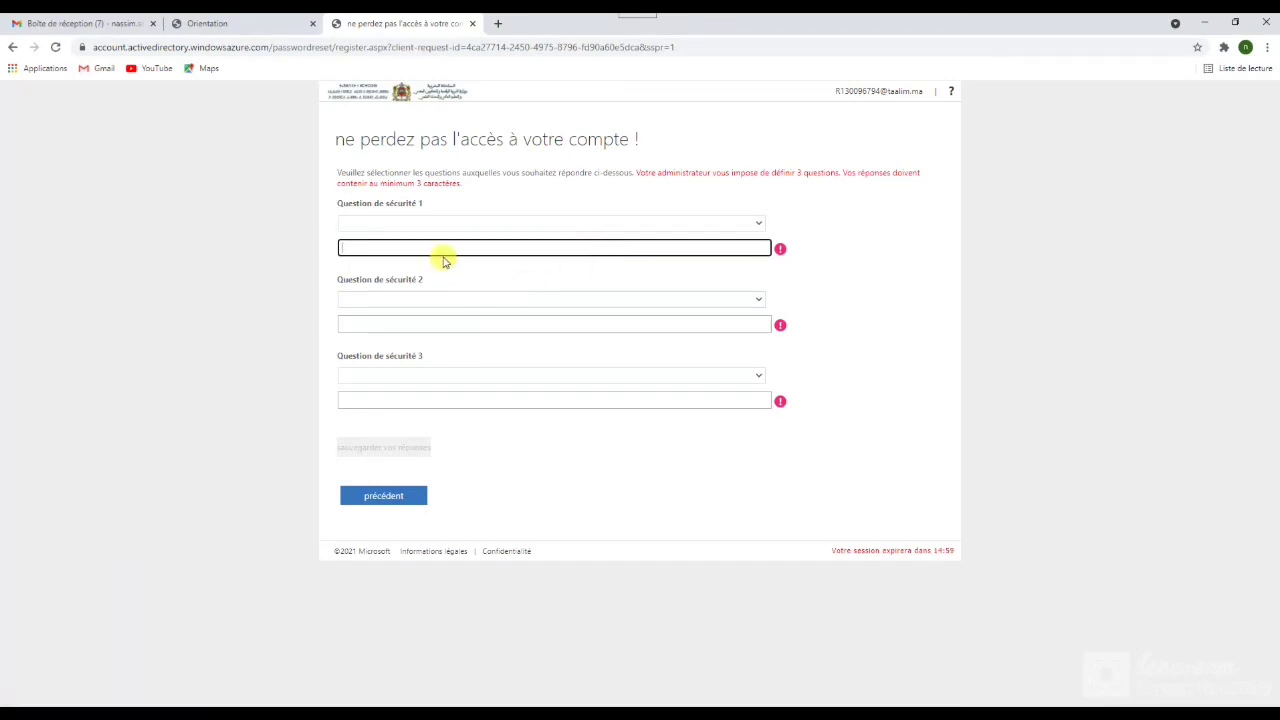
pyautogui.click(374, 223)
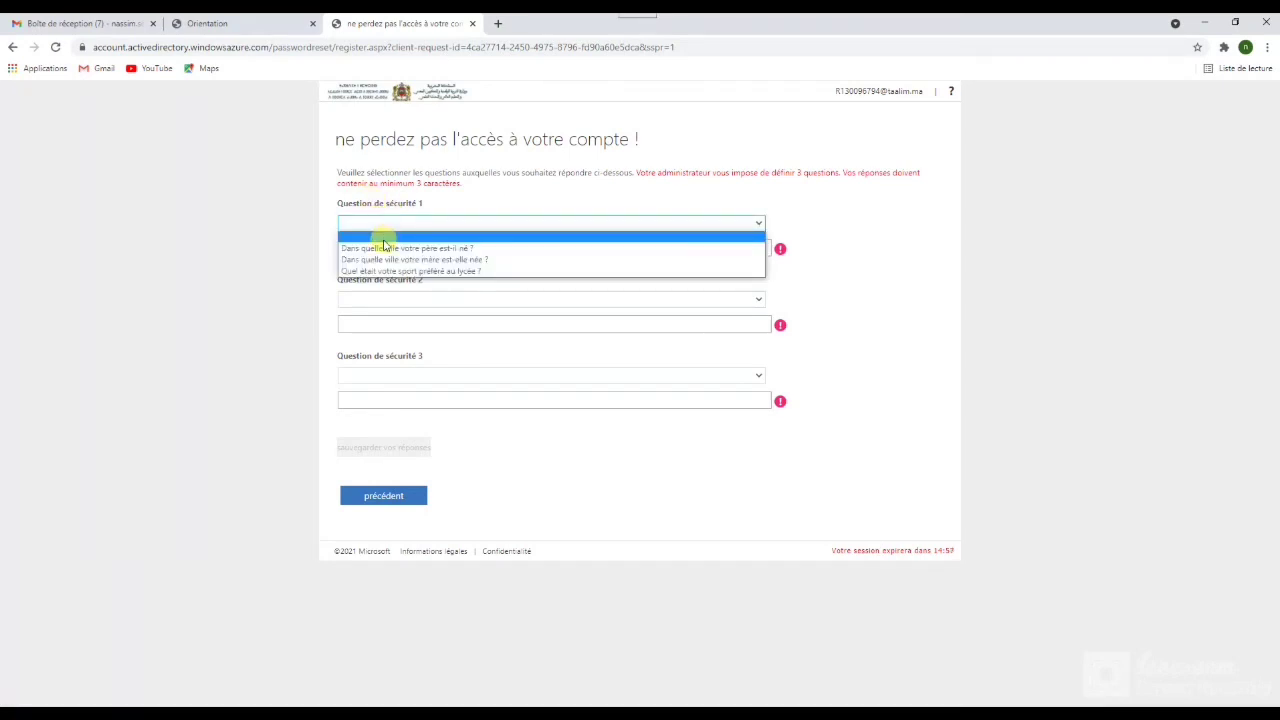
pyautogui.click(390, 248)
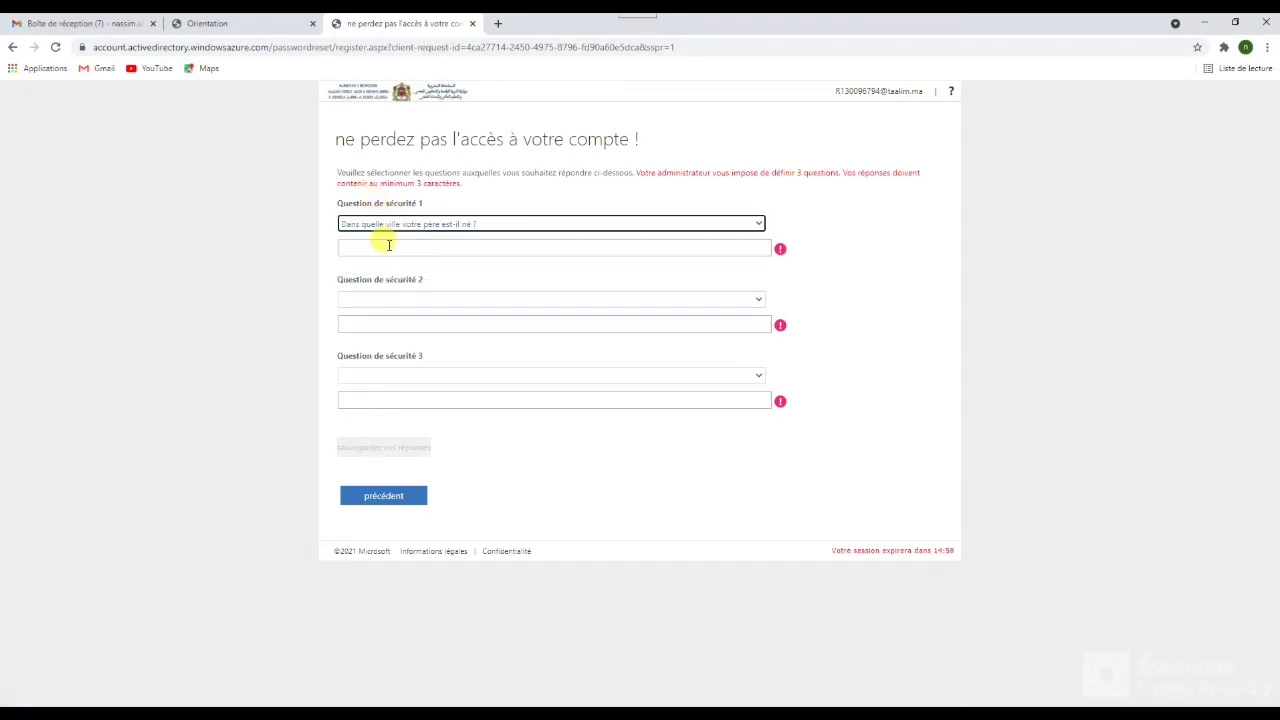
pyautogui.click(413, 245)
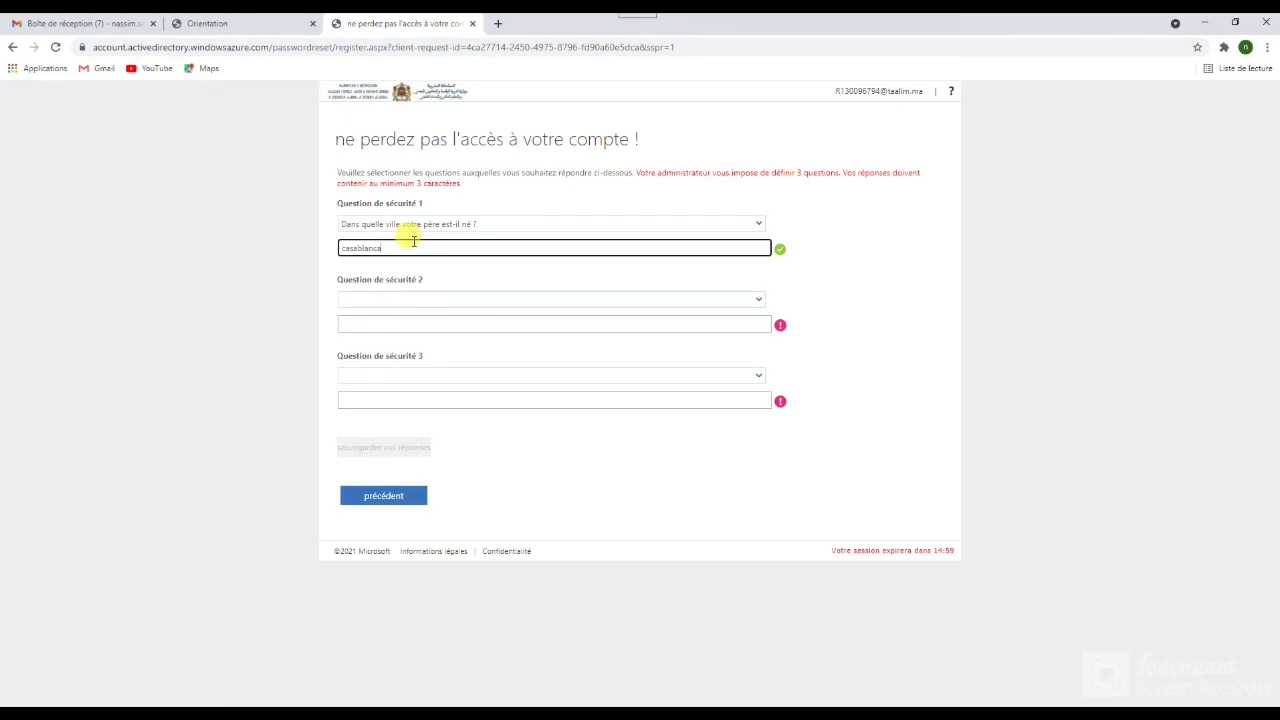
pyautogui.click(409, 299)
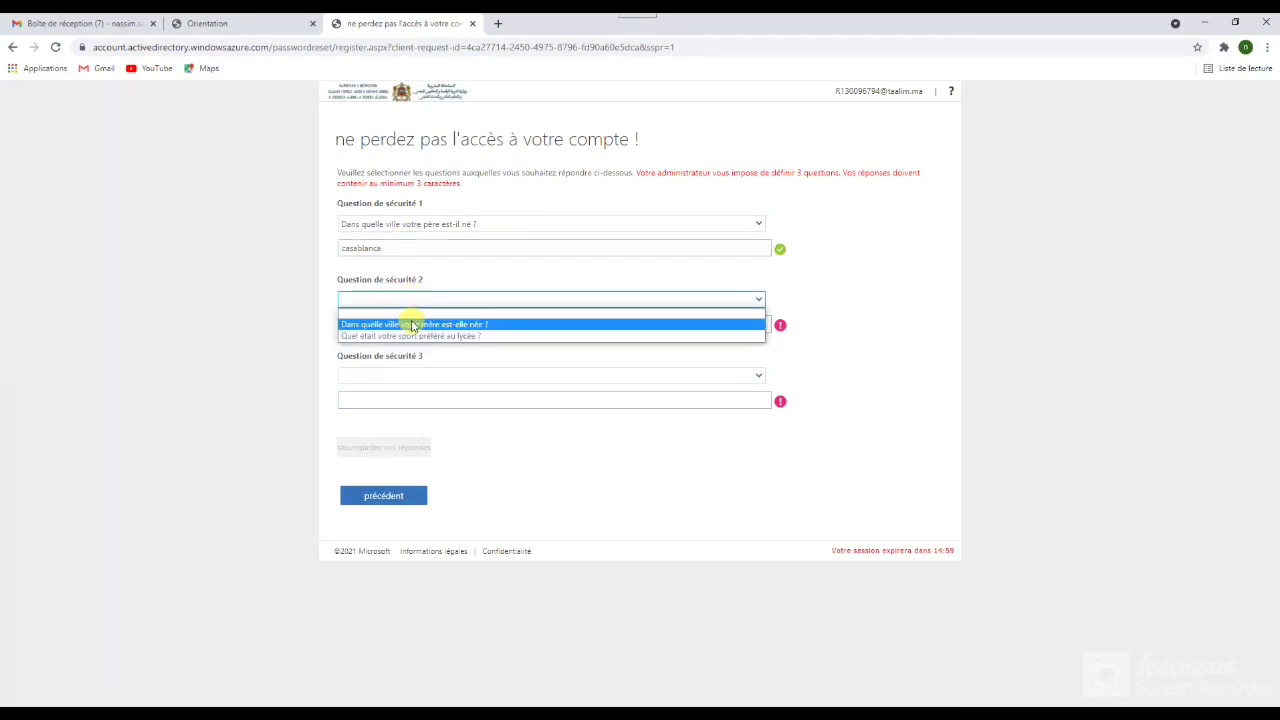
pyautogui.click(413, 325)
pyautogui.click(406, 325)
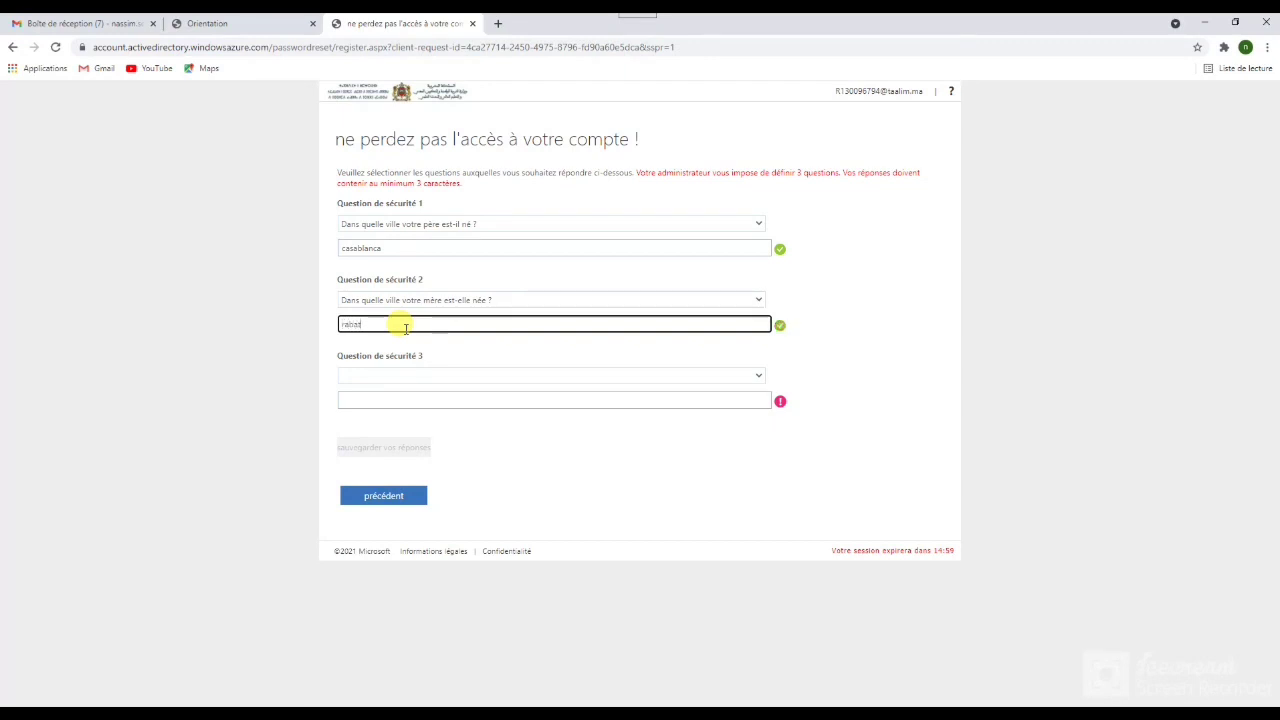
# Step: Answer the favourite high-school sport question and save all three security answers
pyautogui.click(400, 375)
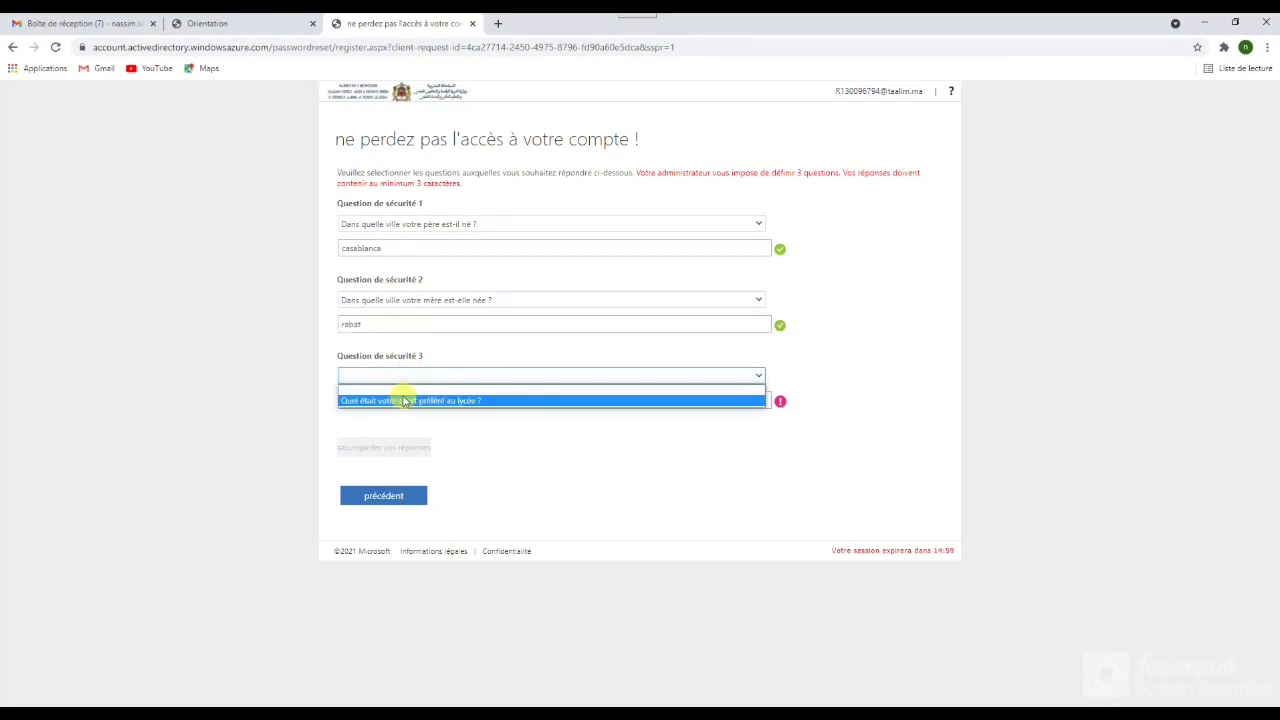
pyautogui.click(405, 401)
pyautogui.click(401, 398)
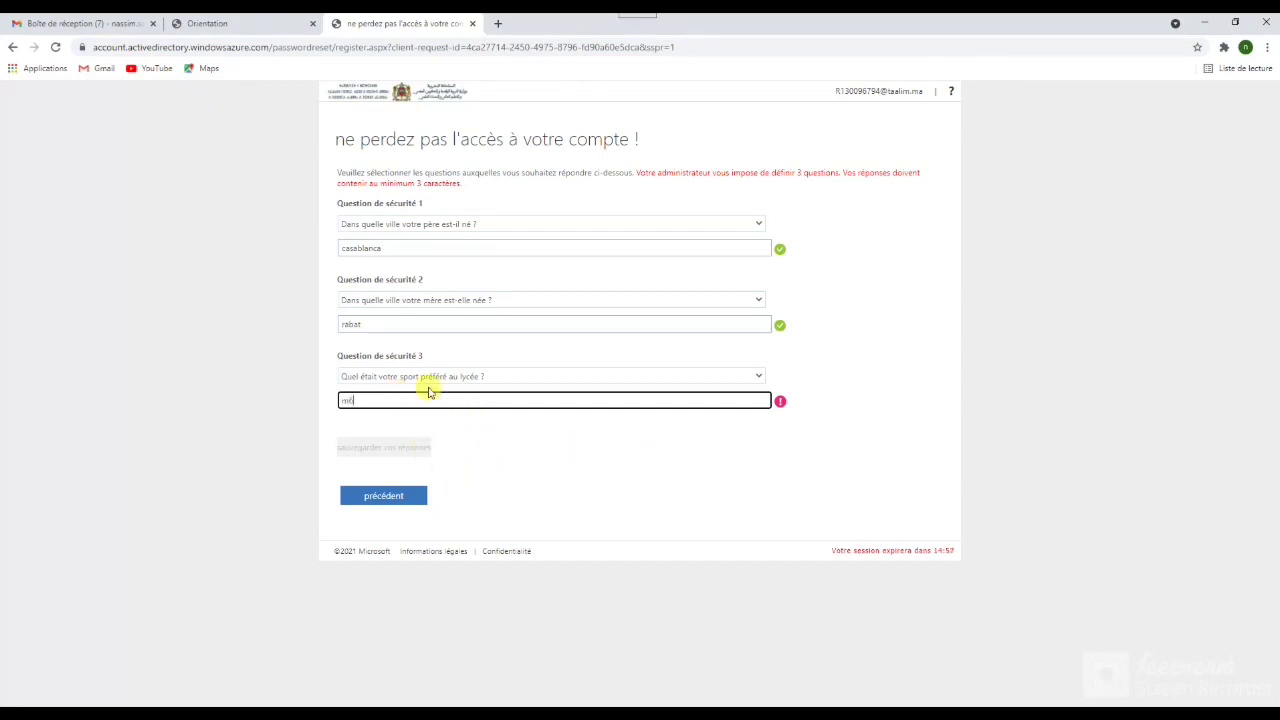
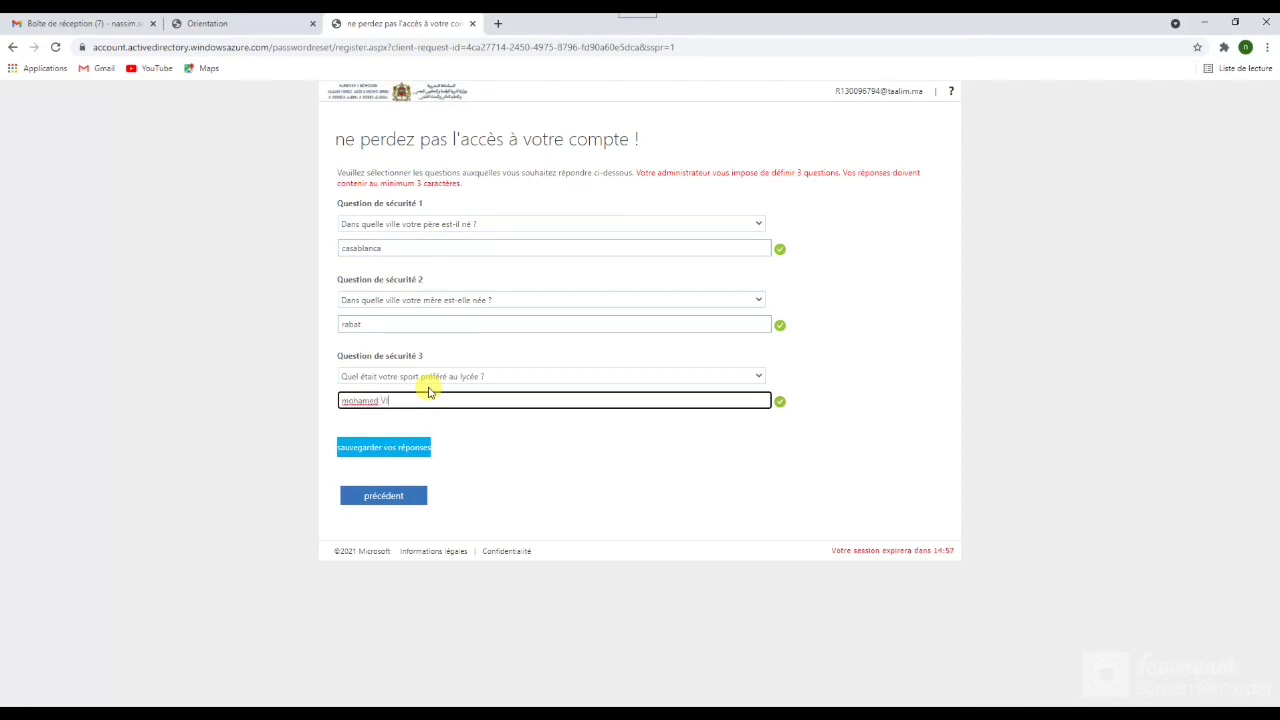
pyautogui.click(400, 446)
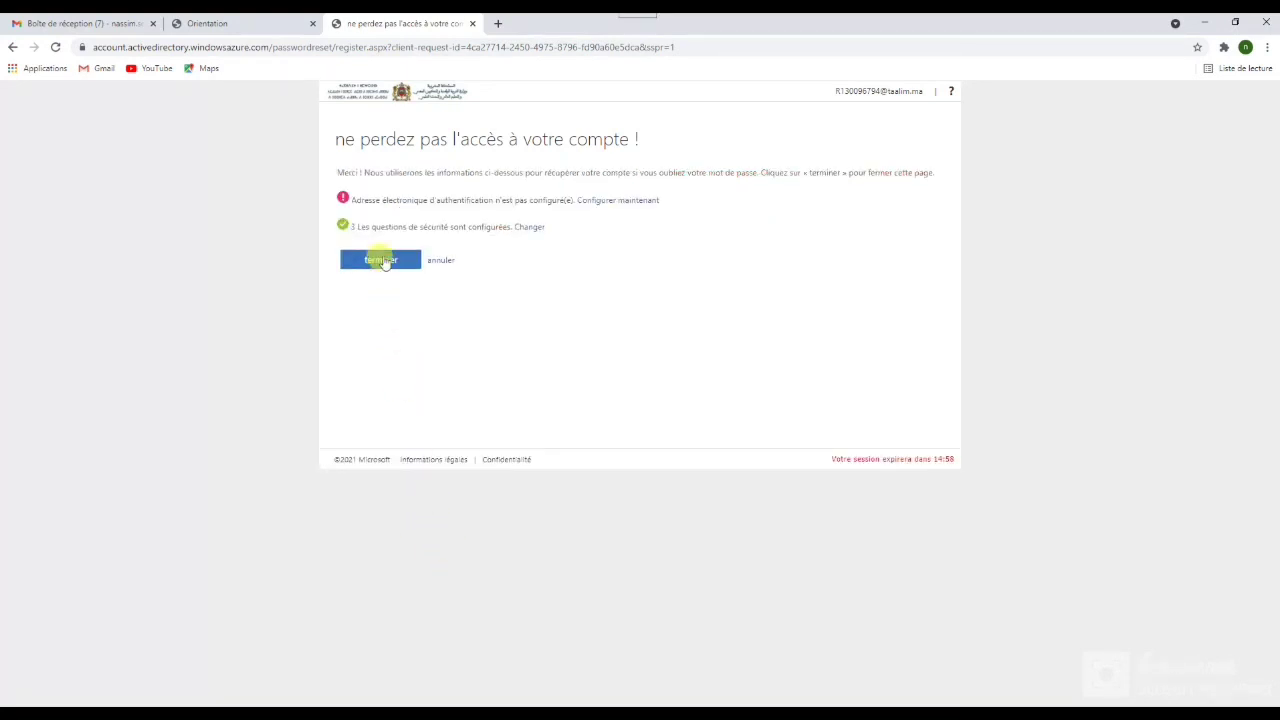
# Step: Enter the Gmail address, copied from the Google account panel, as the authentication e-mail
pyautogui.click(614, 202)
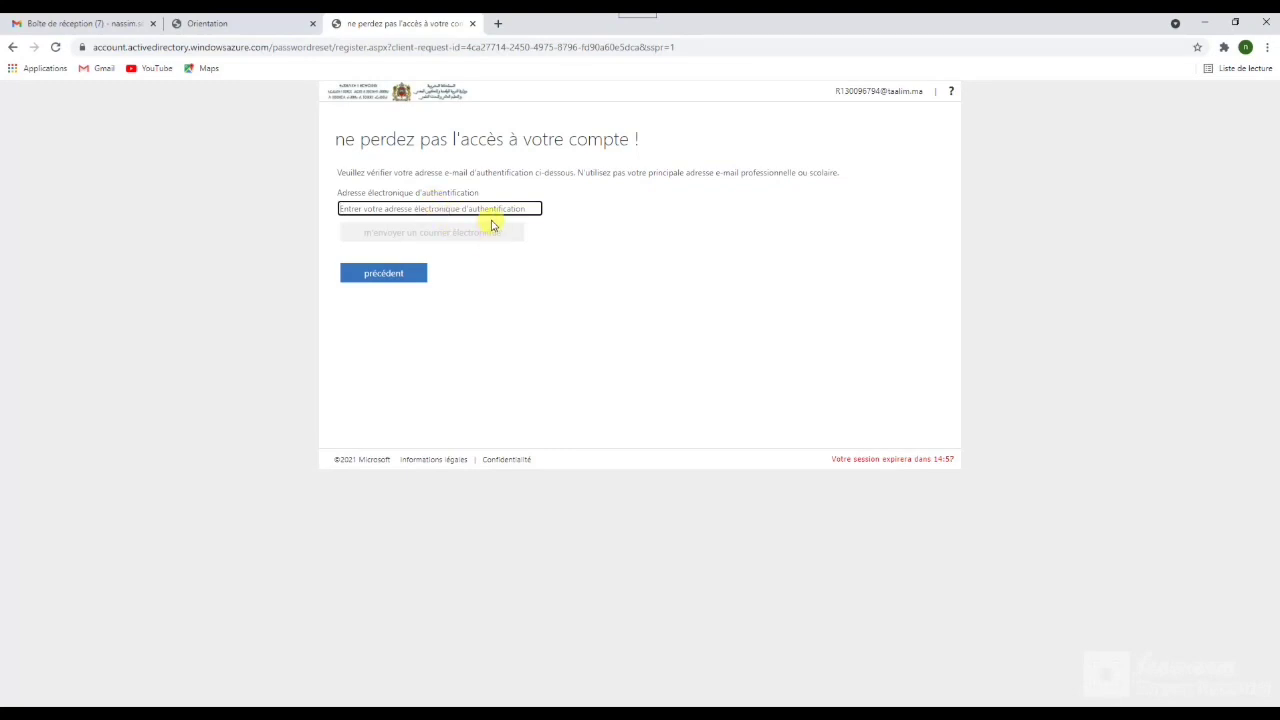
pyautogui.write('https://www.cursussup.gov.ma/')
pyautogui.press('BackSpace')
pyautogui.press('BackSpace')
pyautogui.press('BackSpace')
pyautogui.press('BackSpace')
pyautogui.press('BackSpace')
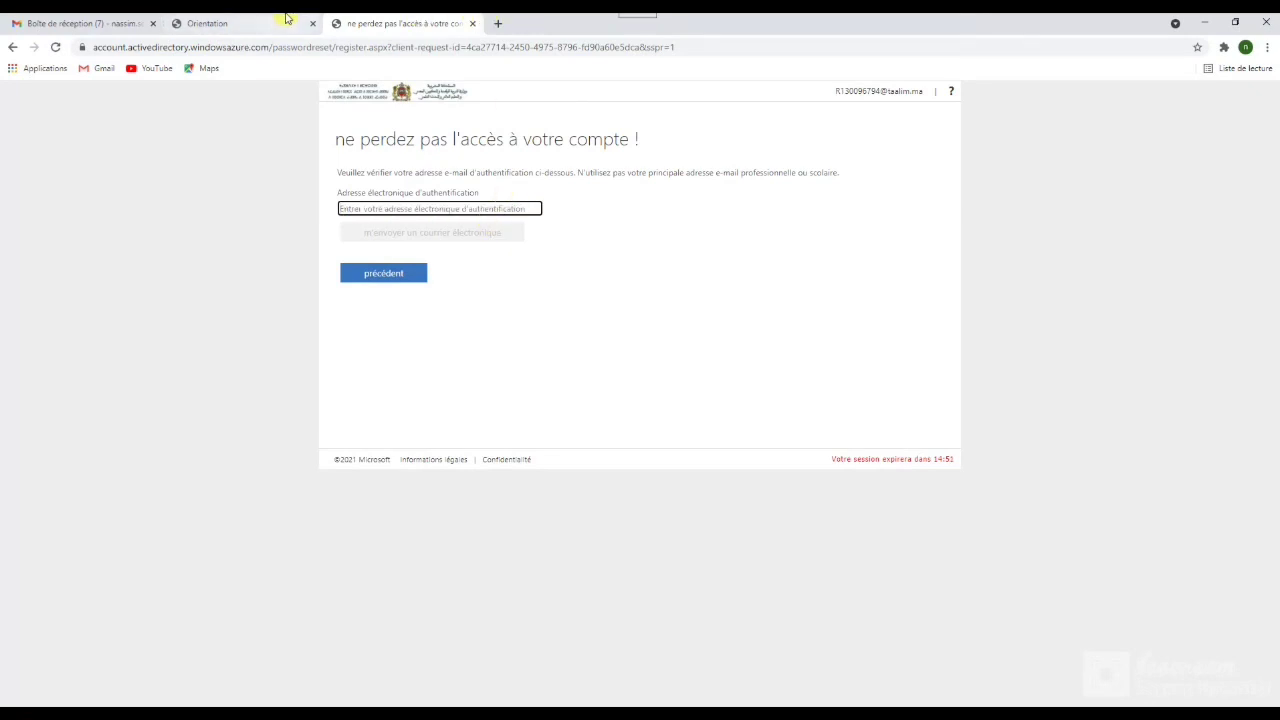
pyautogui.click(100, 22)
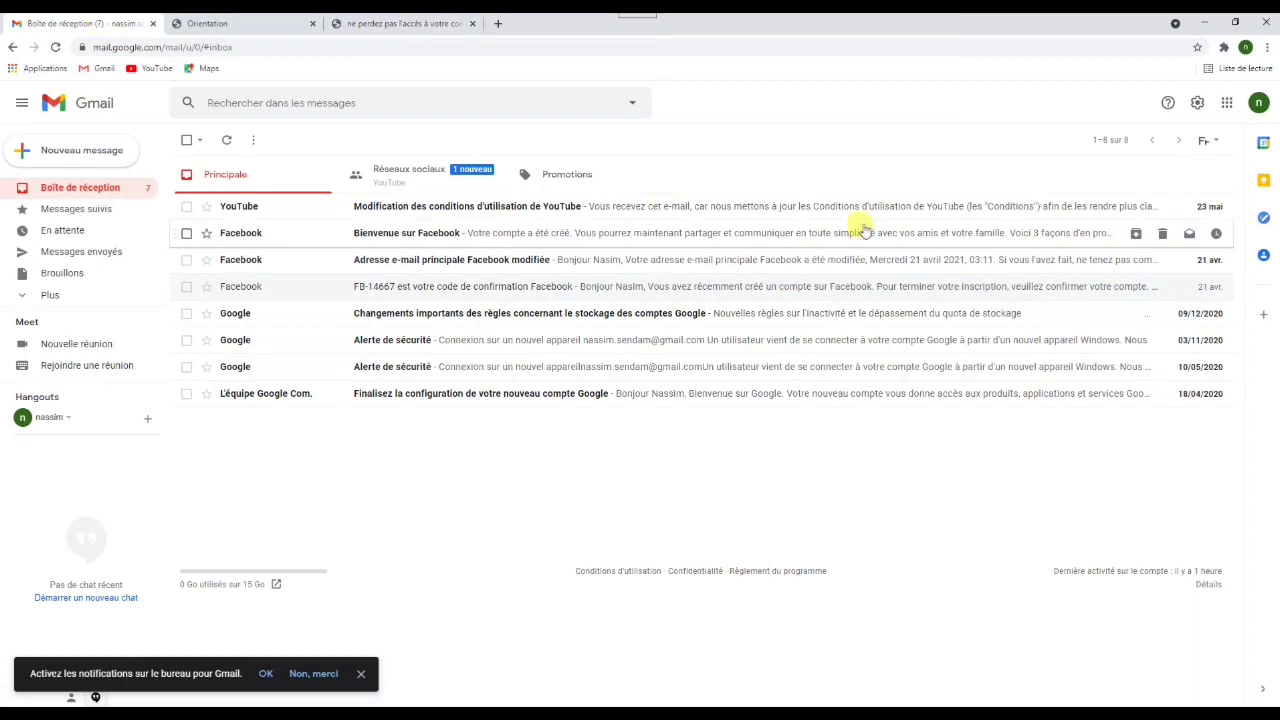
pyautogui.click(1256, 104)
pyautogui.tripleClick(1165, 219)
pyautogui.hotkey('ctrl', 'c')
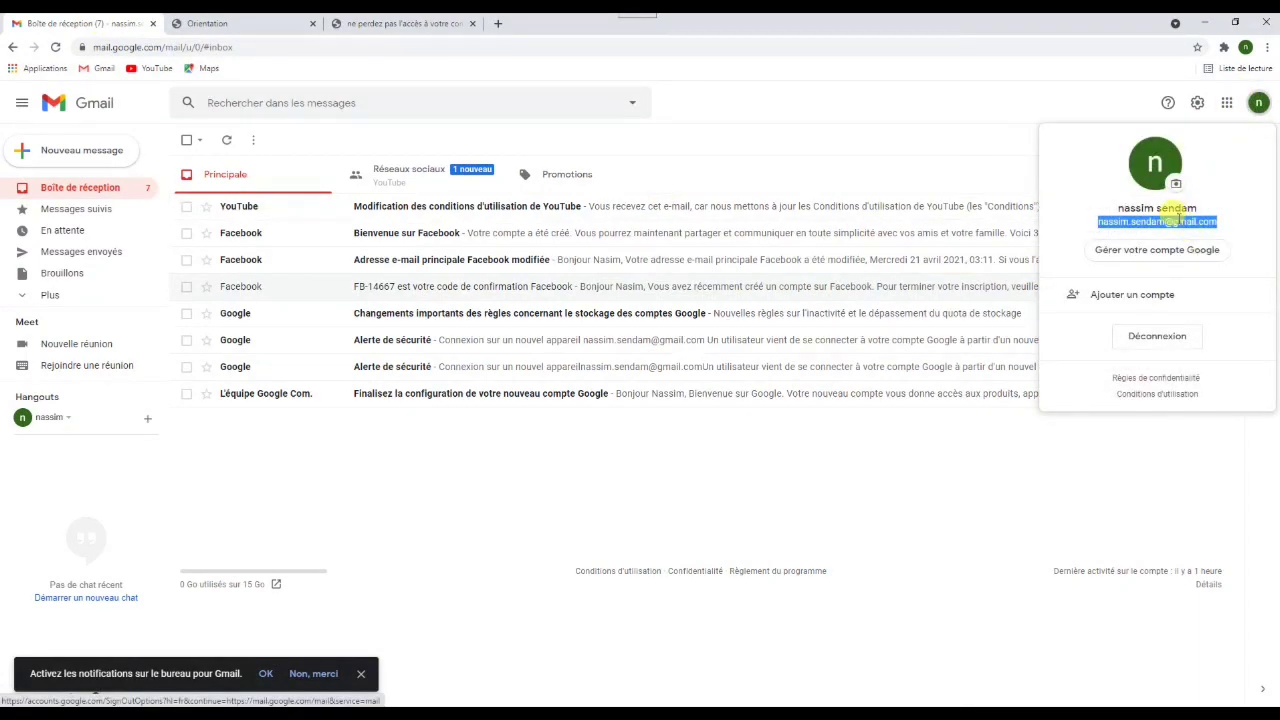
pyautogui.click(410, 22)
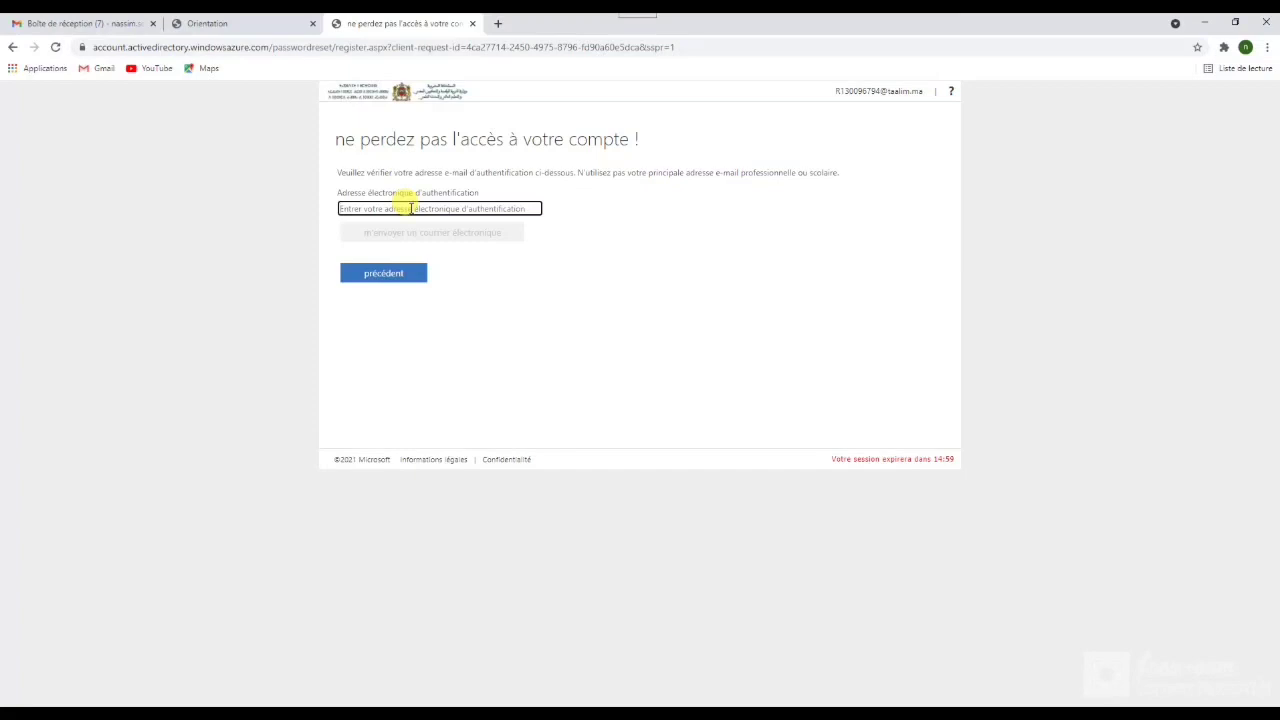
pyautogui.hotkey('ctrl', 'v')
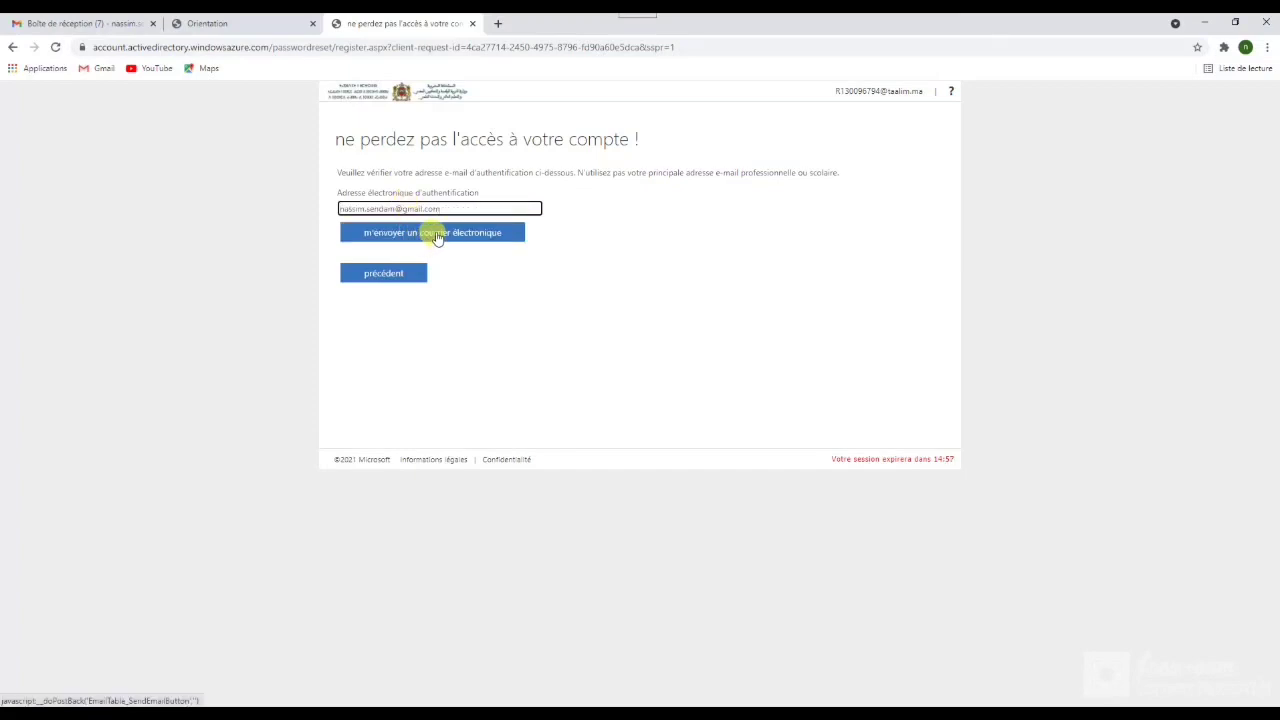
# Step: Send the verification code e-mail and reload the Gmail inbox to receive it
pyautogui.click(429, 233)
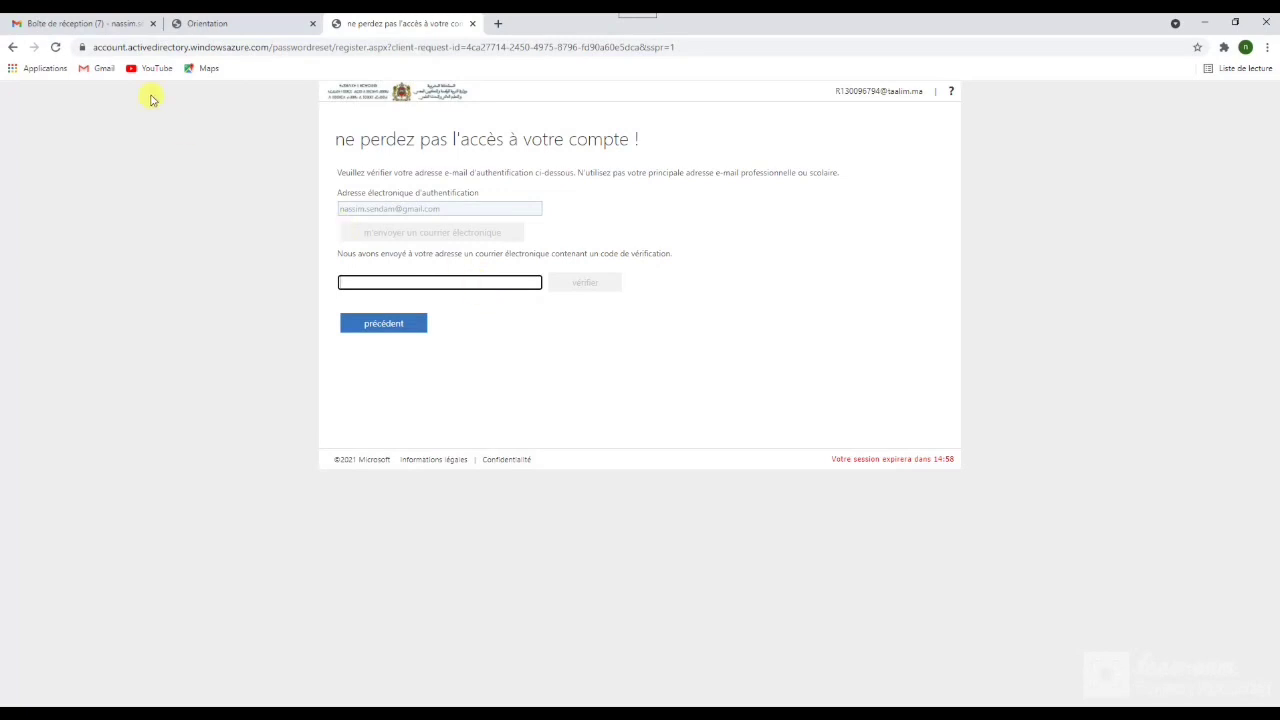
pyautogui.click(104, 22)
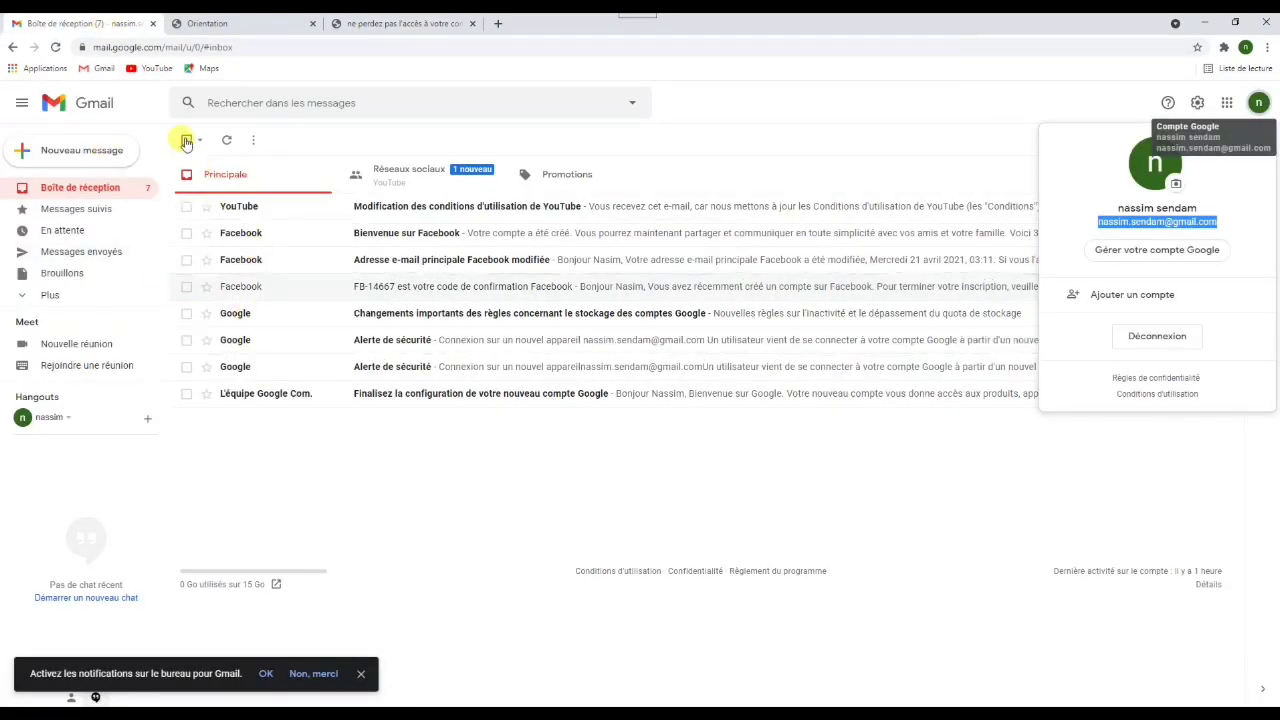
pyautogui.click(229, 47)
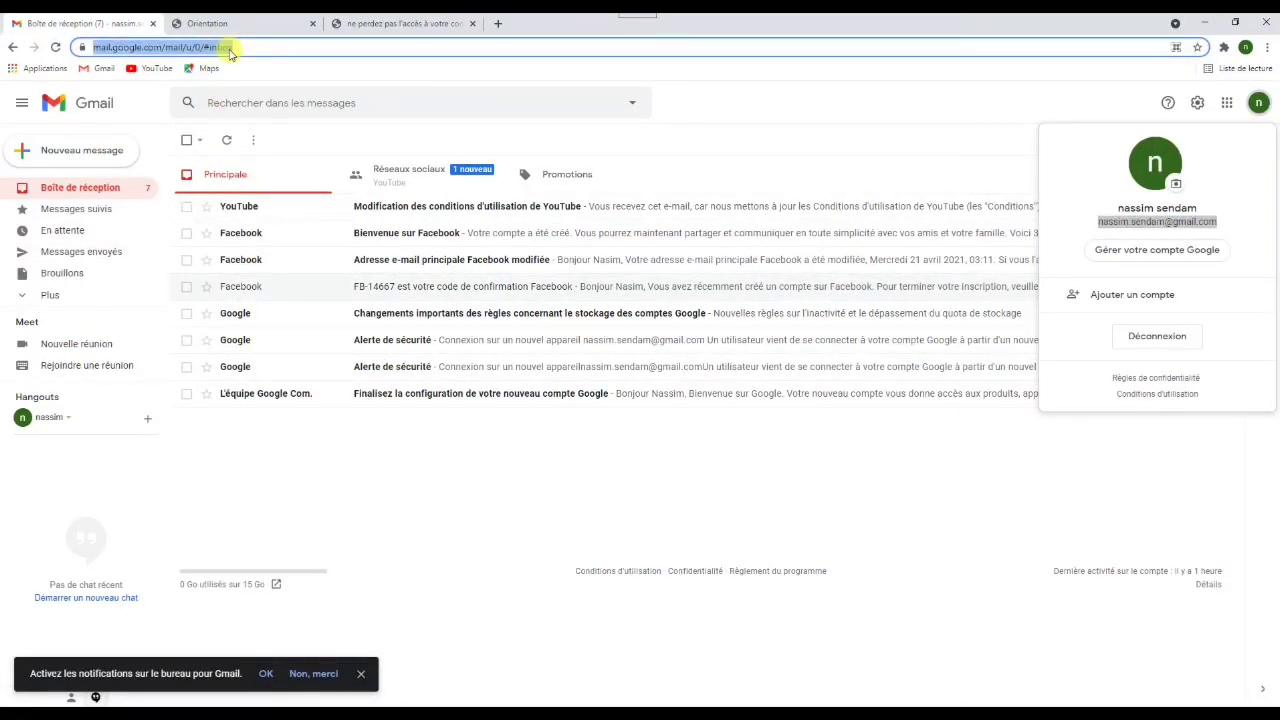
pyautogui.press('Return')
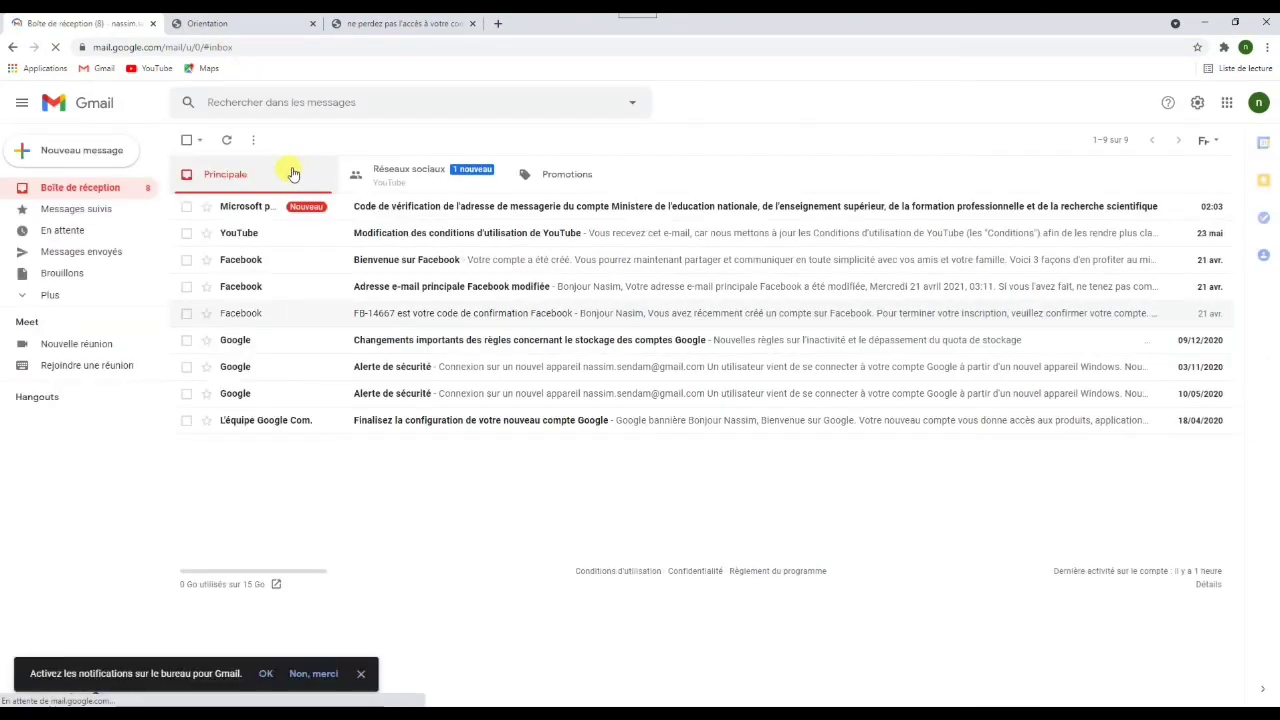
# Step: Open the Microsoft verification e-mail in Gmail and copy the code digits
pyautogui.click(398, 210)
pyautogui.moveTo(630, 352)
pyautogui.mouseDown()
pyautogui.moveTo(586, 349)
pyautogui.moveTo(605, 349)
pyautogui.mouseUp()
pyautogui.click(600, 358)
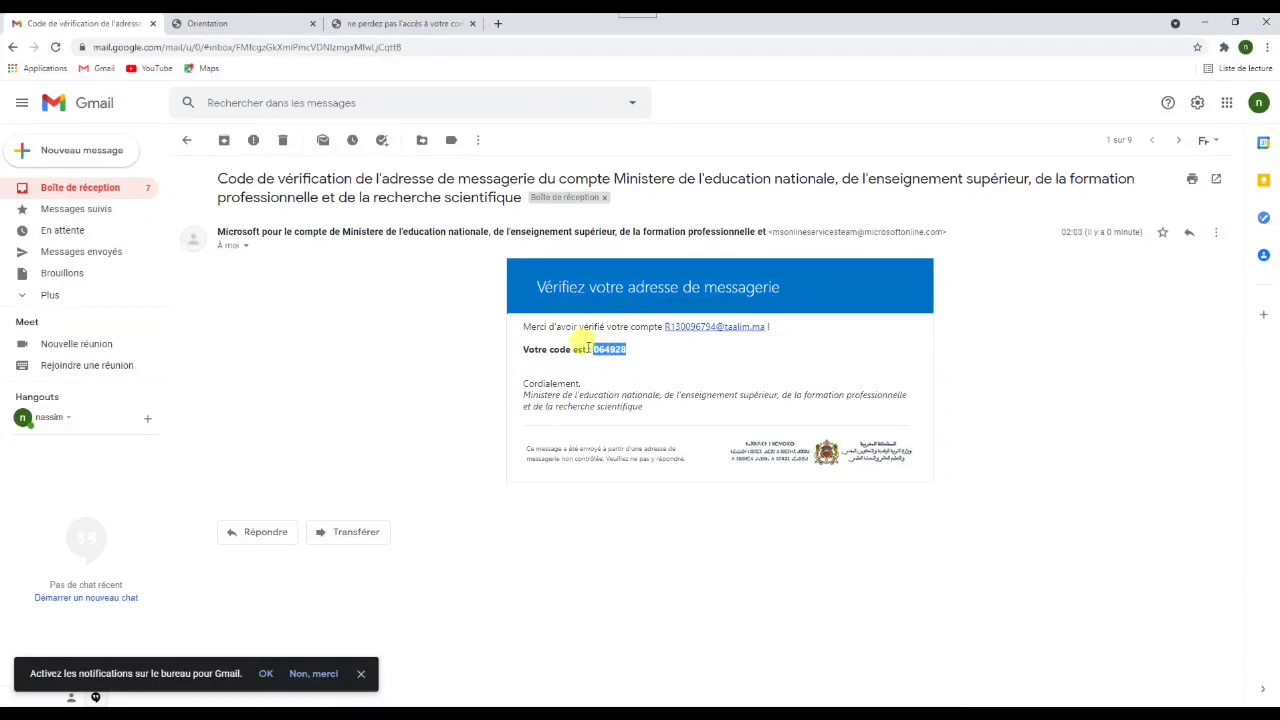
# Step: Paste the emailed code, verify it, and finish the recovery registration
pyautogui.click(392, 23)
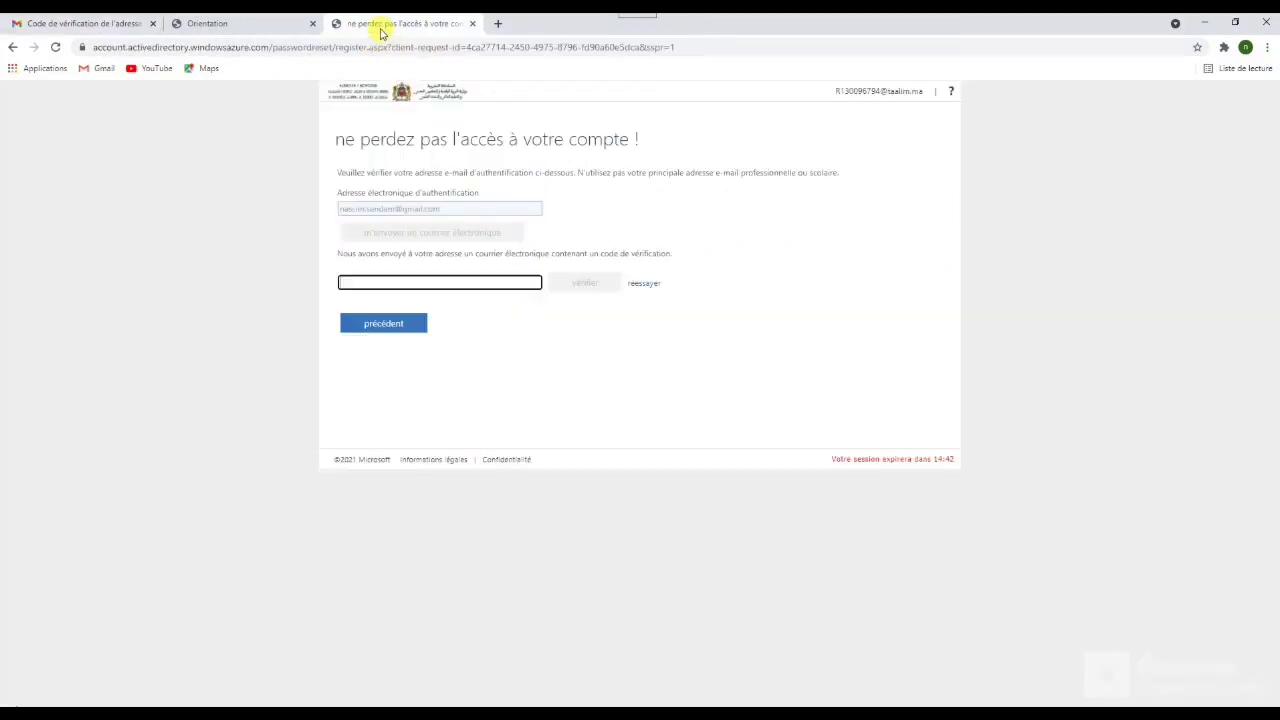
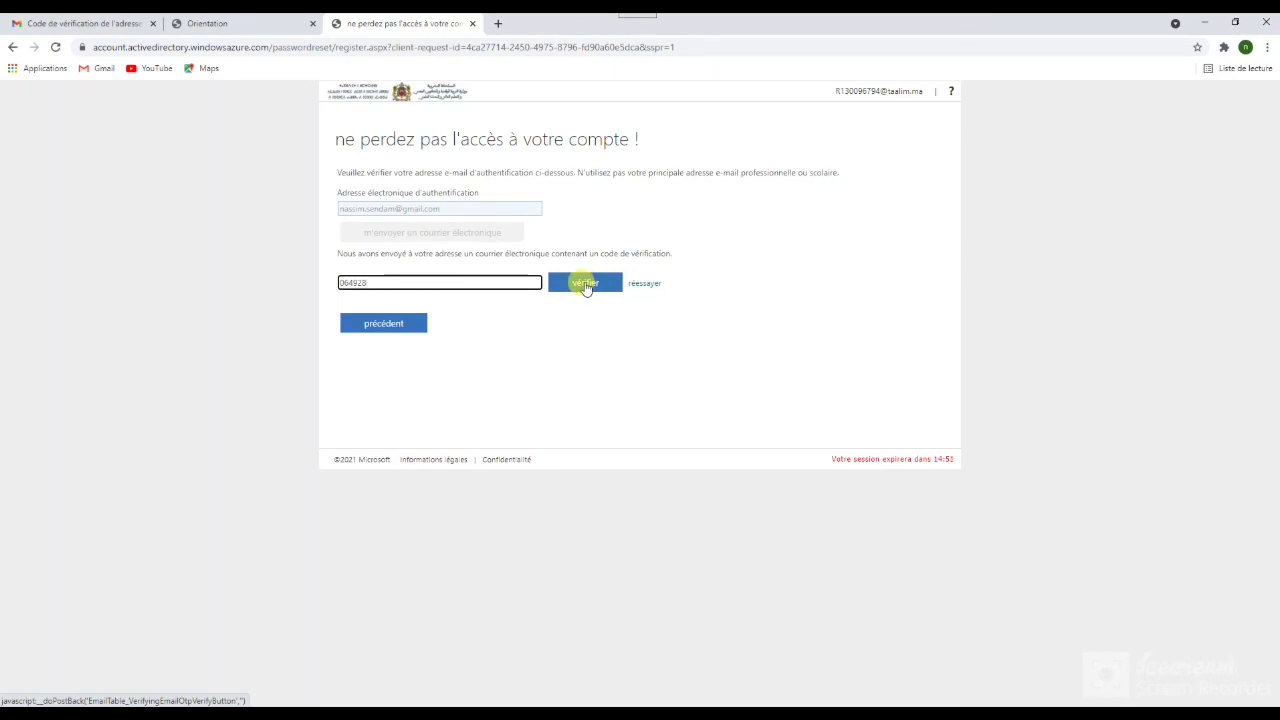
pyautogui.click(585, 284)
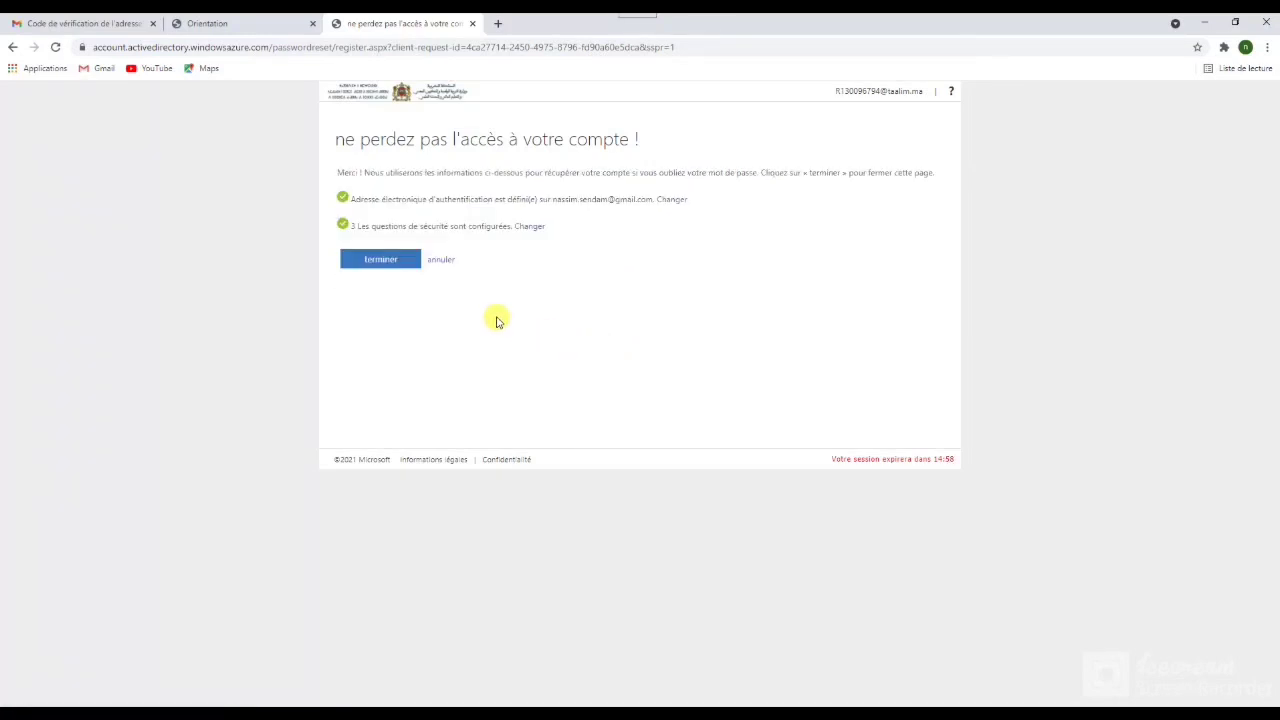
pyautogui.click(375, 259)
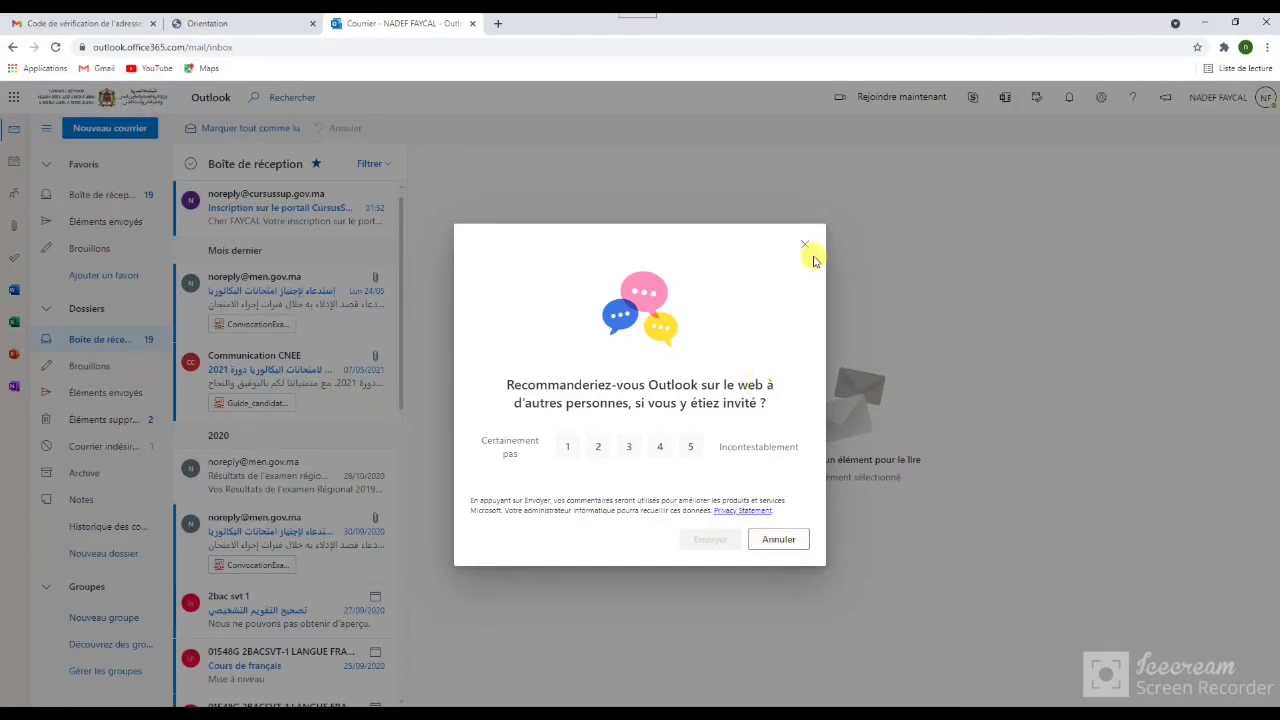
# Step: Dismiss the 'Recommanderiez-vous Outlook' feedback survey in Outlook on the web
pyautogui.click(806, 247)
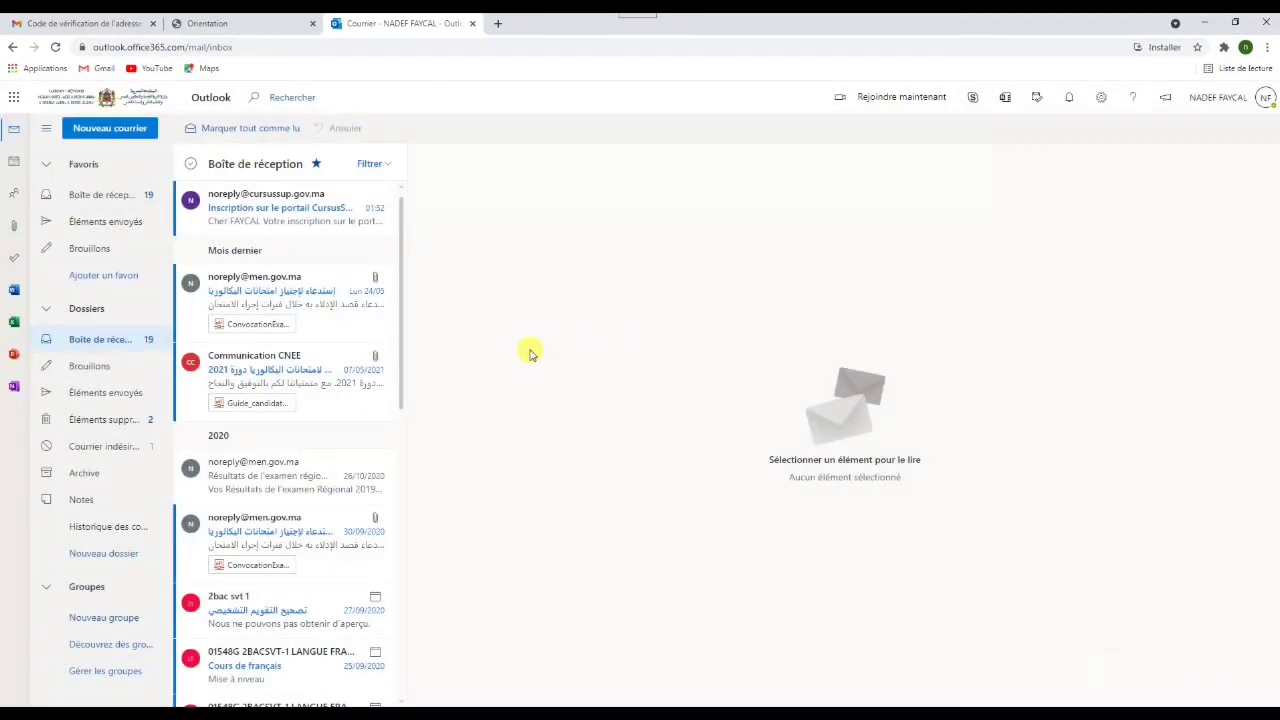
pyautogui.moveTo(400, 296); pyautogui.dragTo(395, 247)
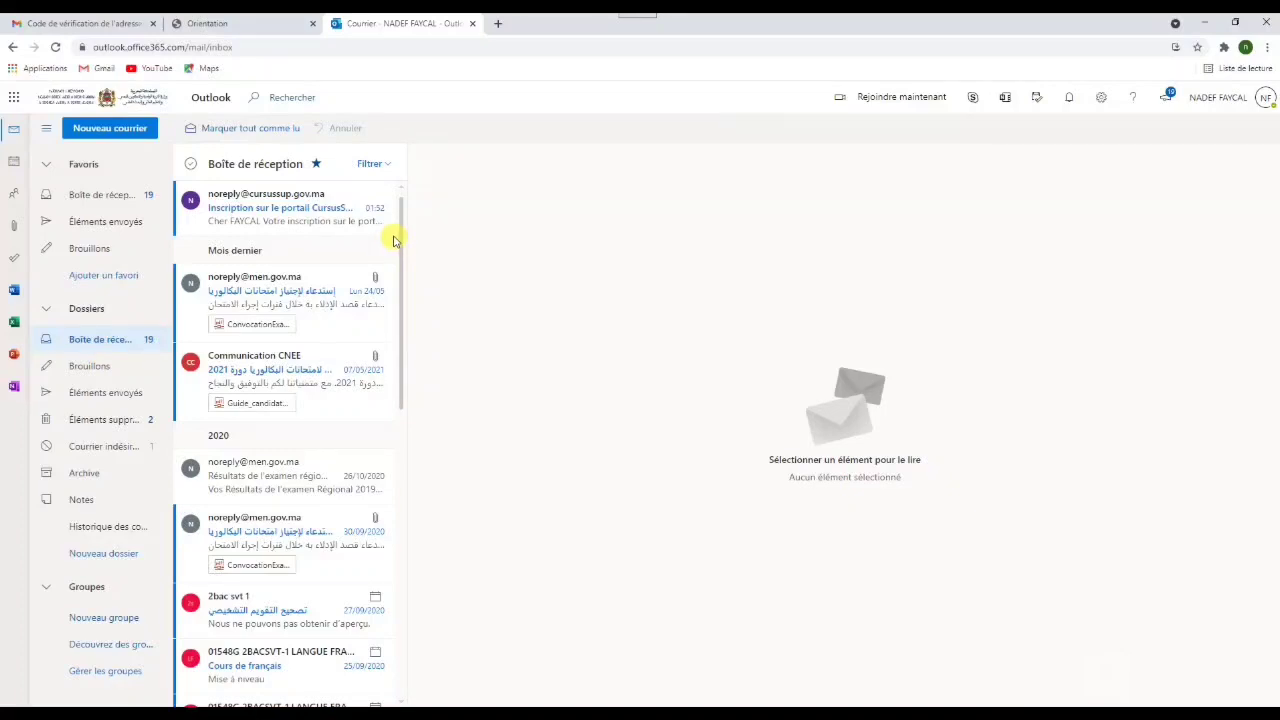
pyautogui.moveTo(397, 246)
pyautogui.mouseDown()
pyautogui.moveTo(403, 277)
pyautogui.moveTo(400, 237)
pyautogui.mouseUp()
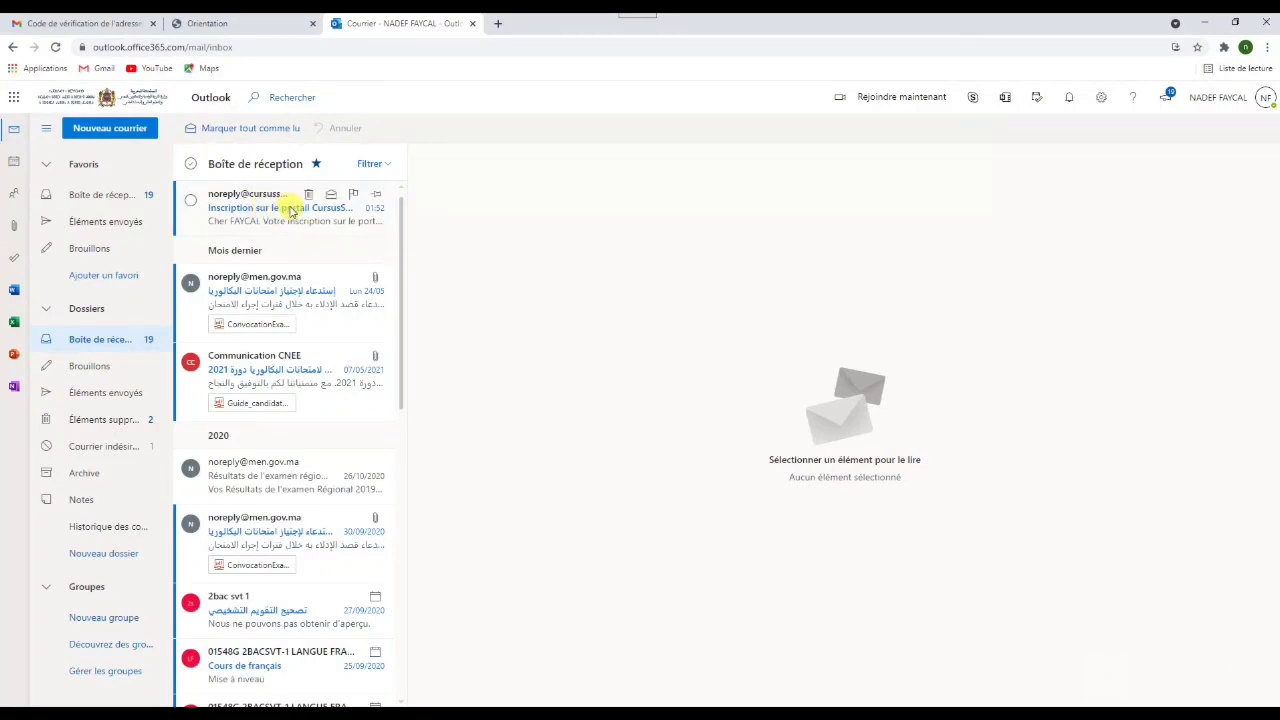
# Step: Copy the portal password from the 'Inscription sur le portail CursusSup' e-mail
pyautogui.click(291, 210)
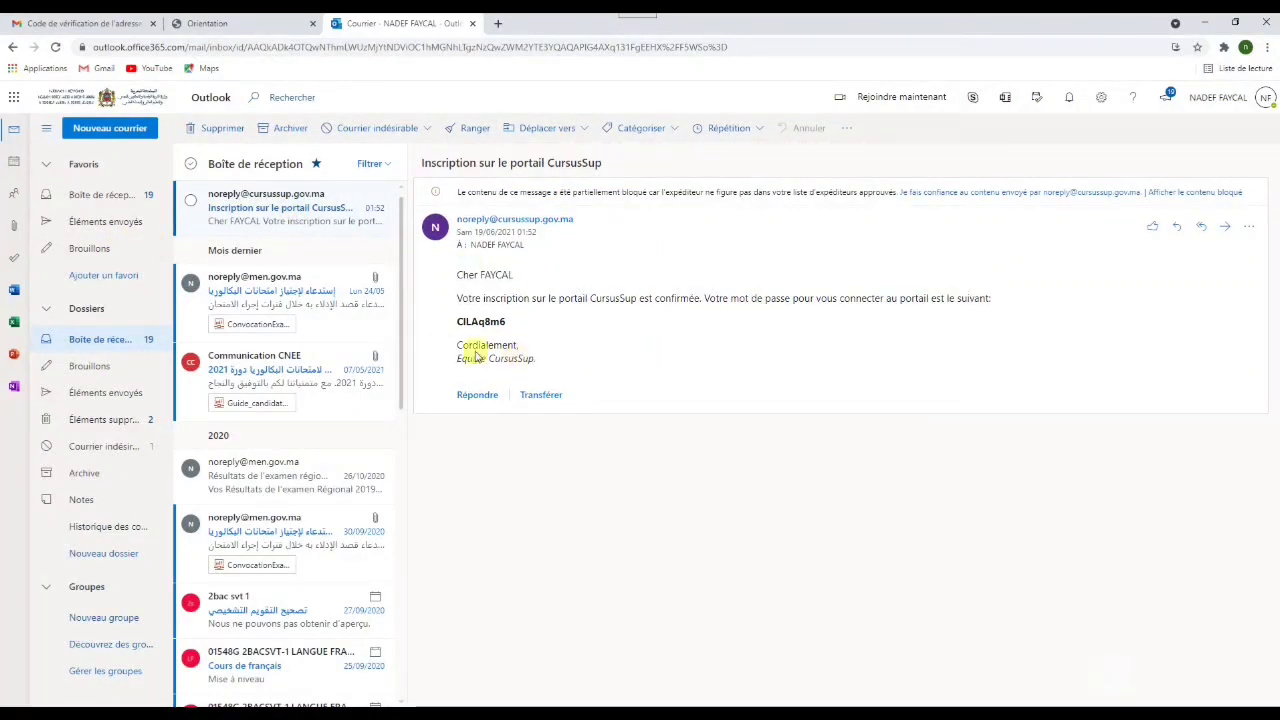
pyautogui.moveTo(506, 321); pyautogui.dragTo(457, 318)
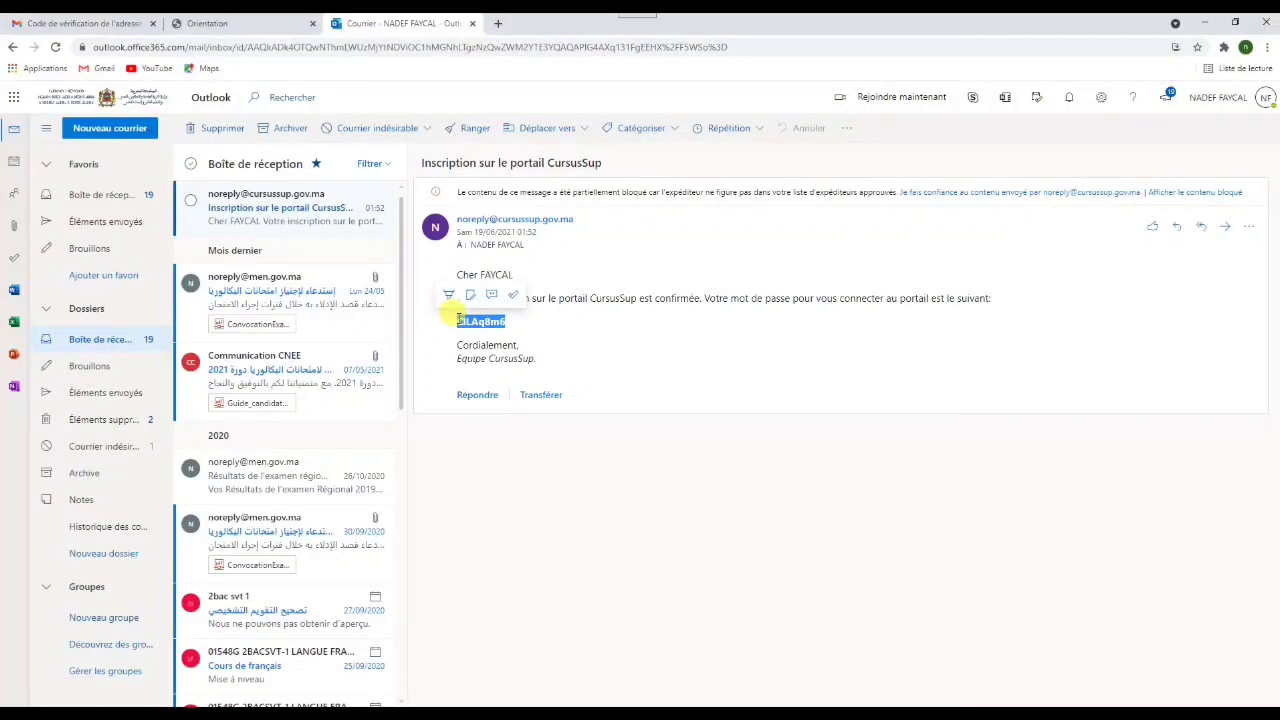
pyautogui.click(210, 23)
pyautogui.click(128, 23)
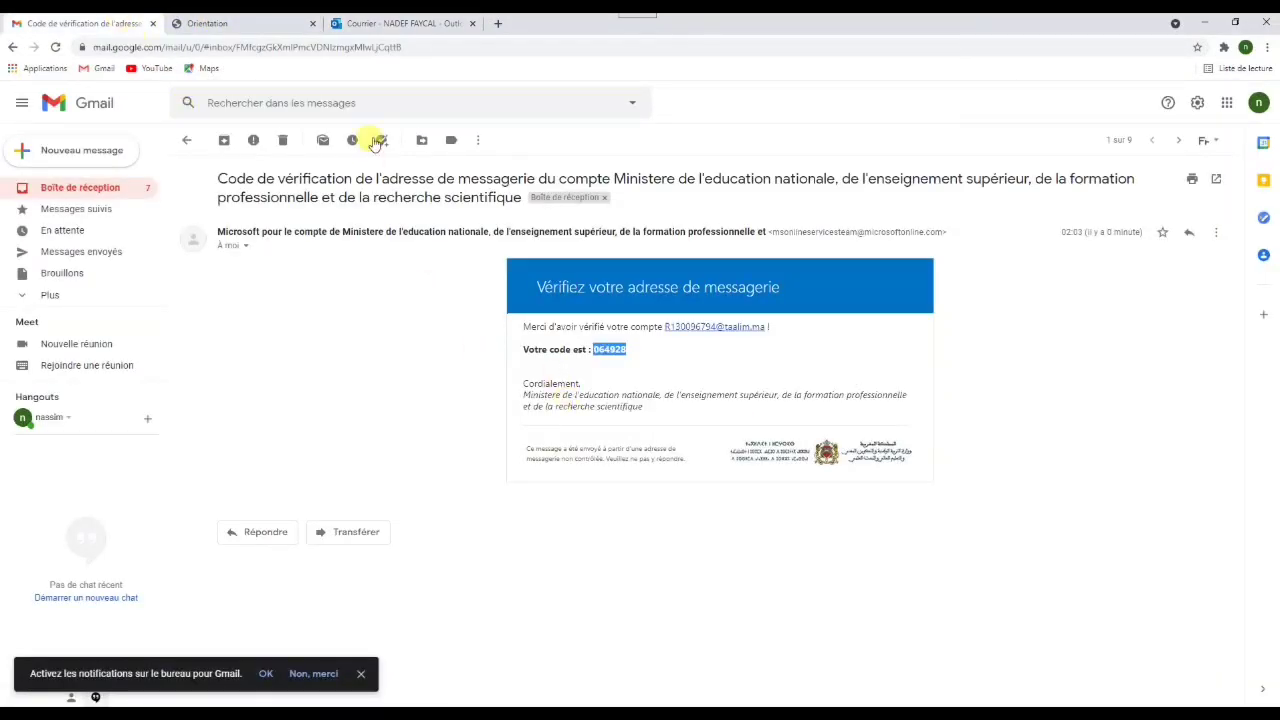
# Step: Log in to CursusSup with the Code massar identifier and the copied password
pyautogui.click(282, 23)
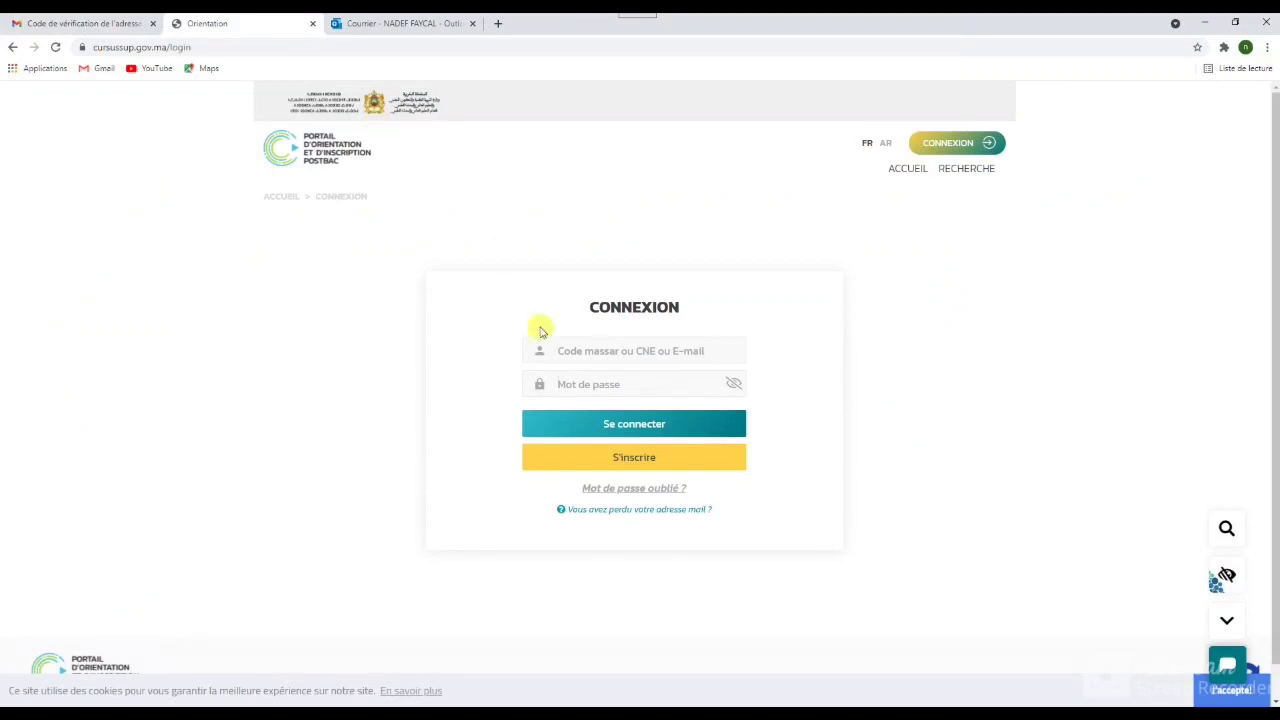
pyautogui.click(626, 391)
pyautogui.hotkey('ctrl', 'v')
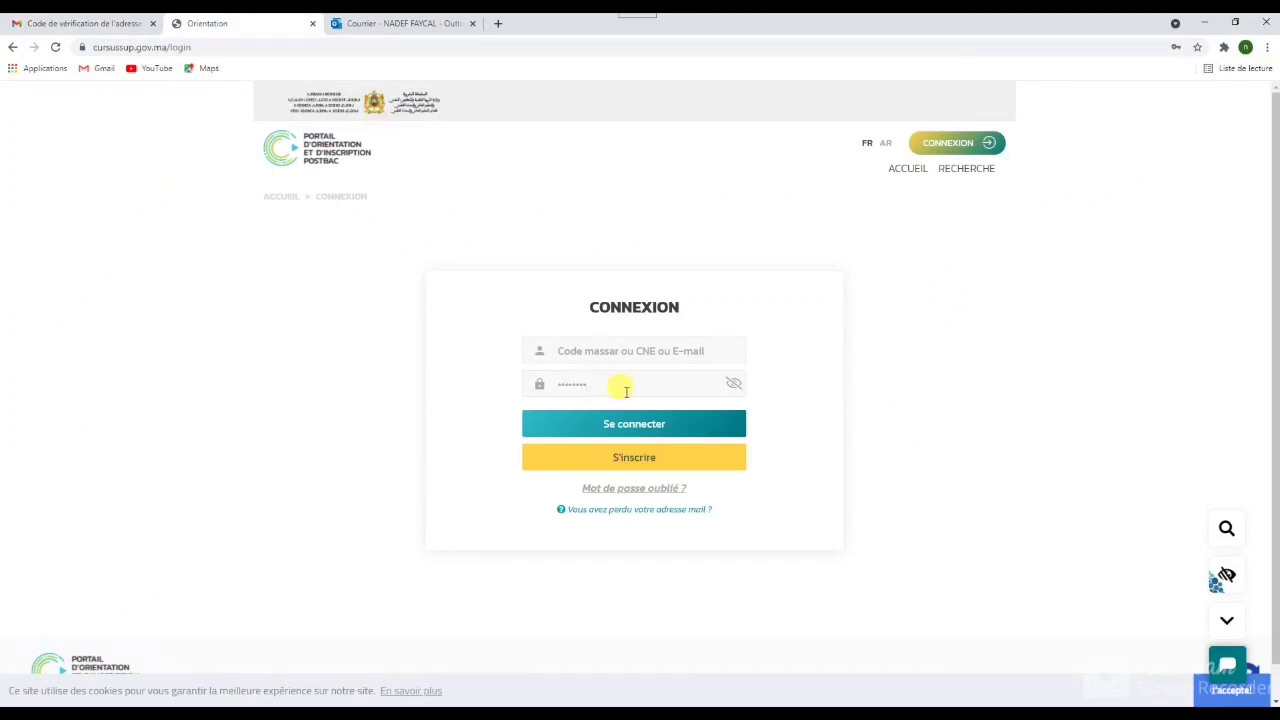
pyautogui.click(619, 351)
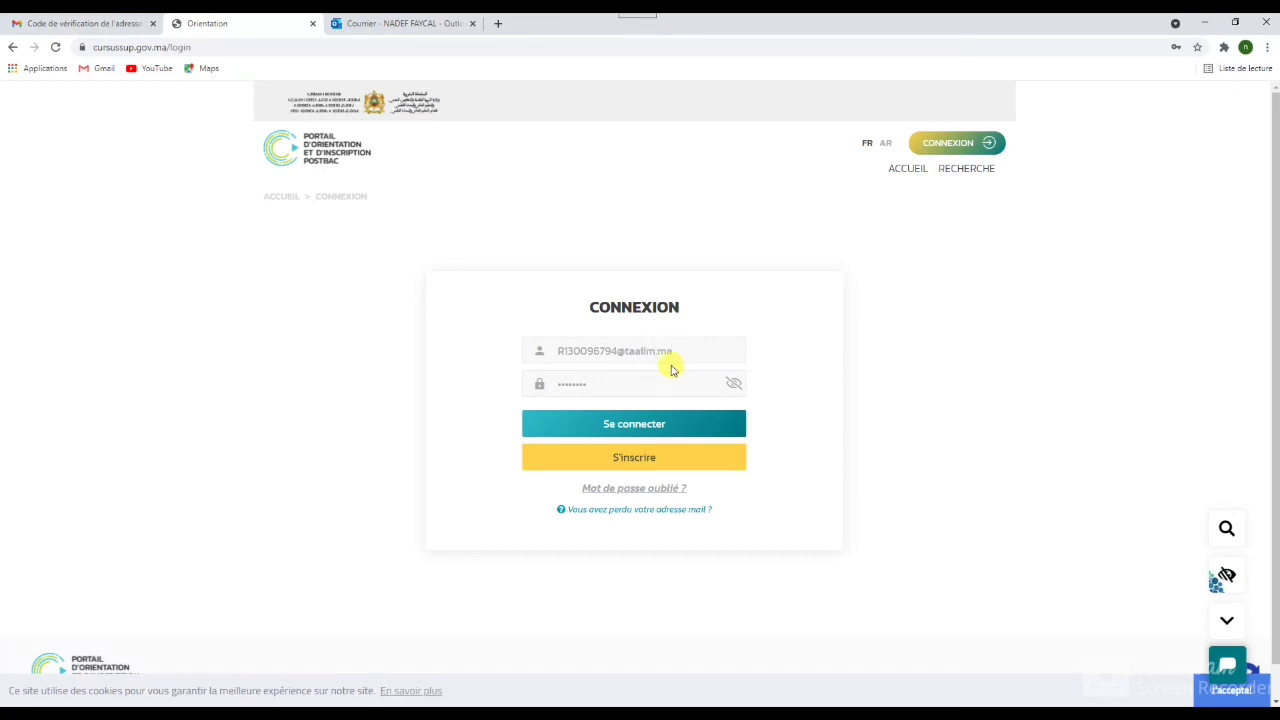
pyautogui.click(649, 426)
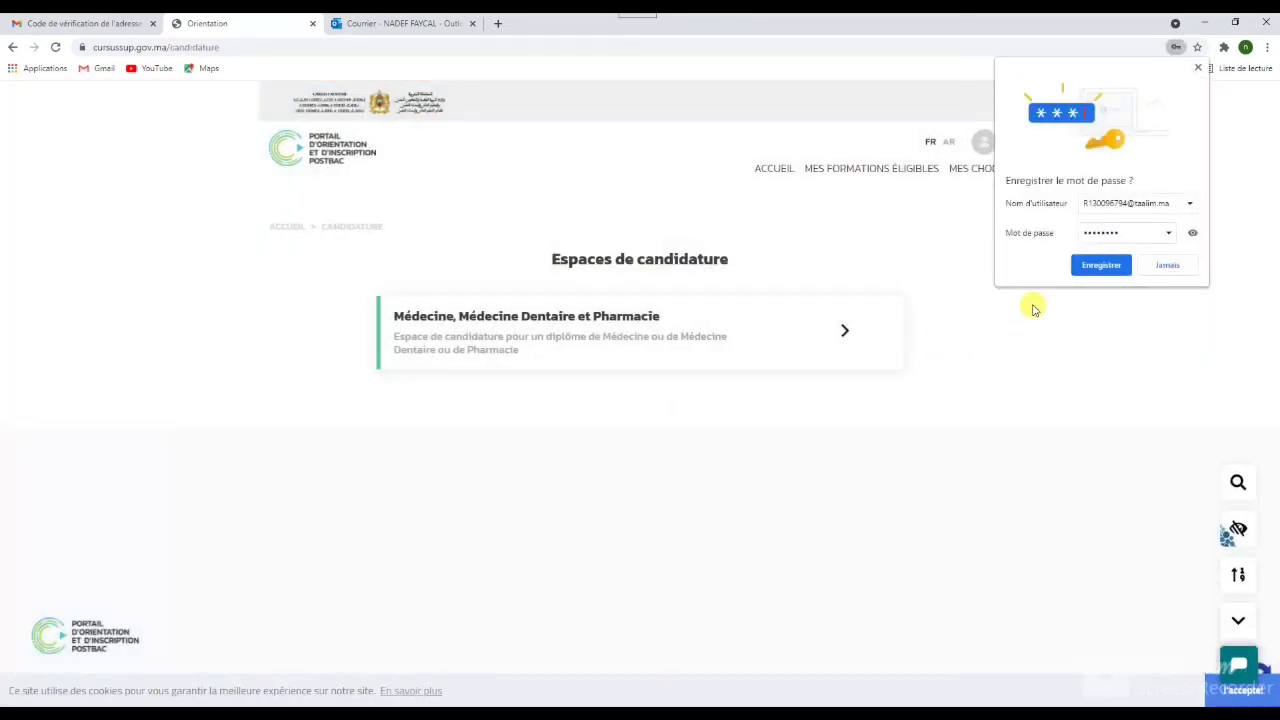
# Step: Save the login in Chrome and open the Médecine, Médecine Dentaire et Pharmacie space, keeping the baccalauréat series
pyautogui.click(1096, 266)
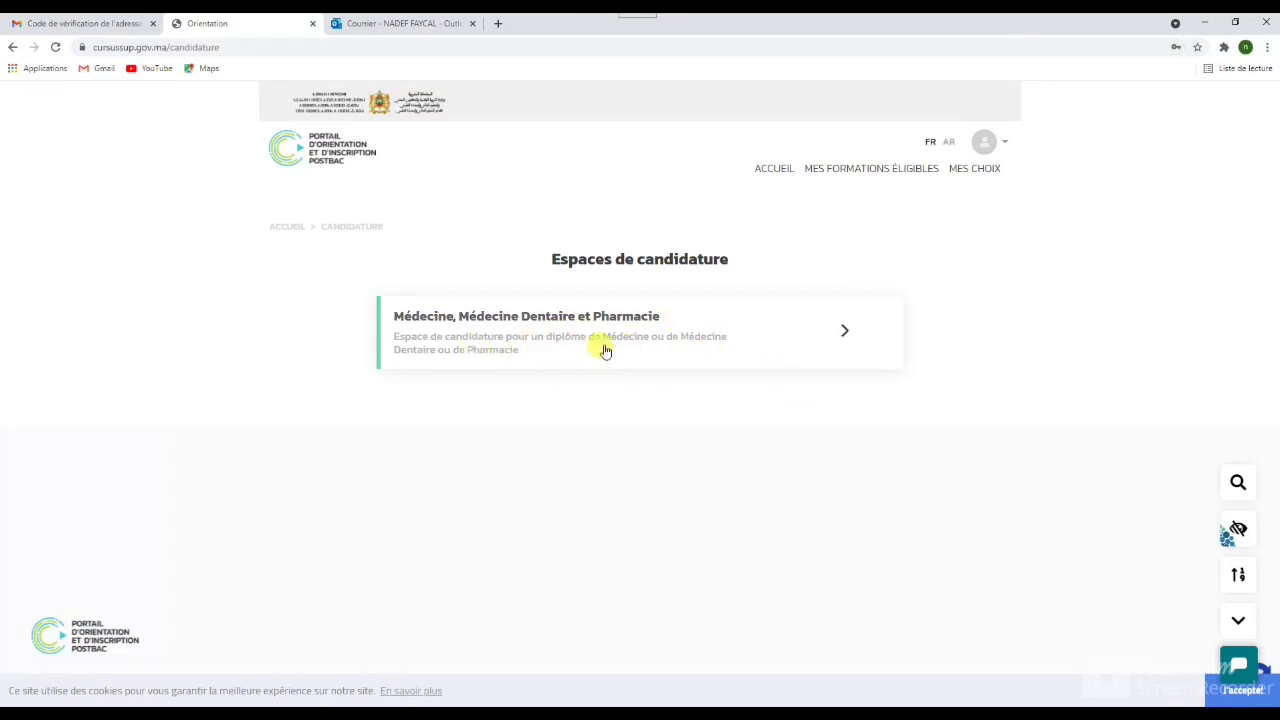
pyautogui.click(670, 341)
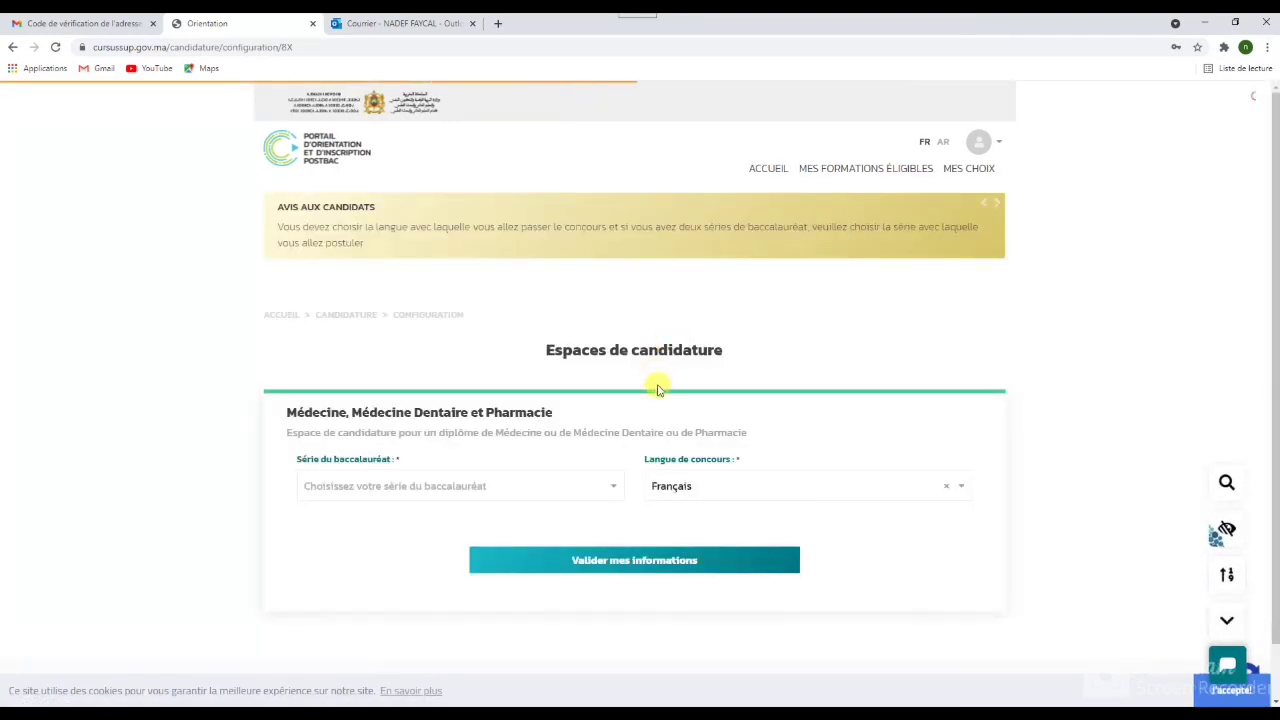
pyautogui.click(550, 490)
pyautogui.click(578, 513)
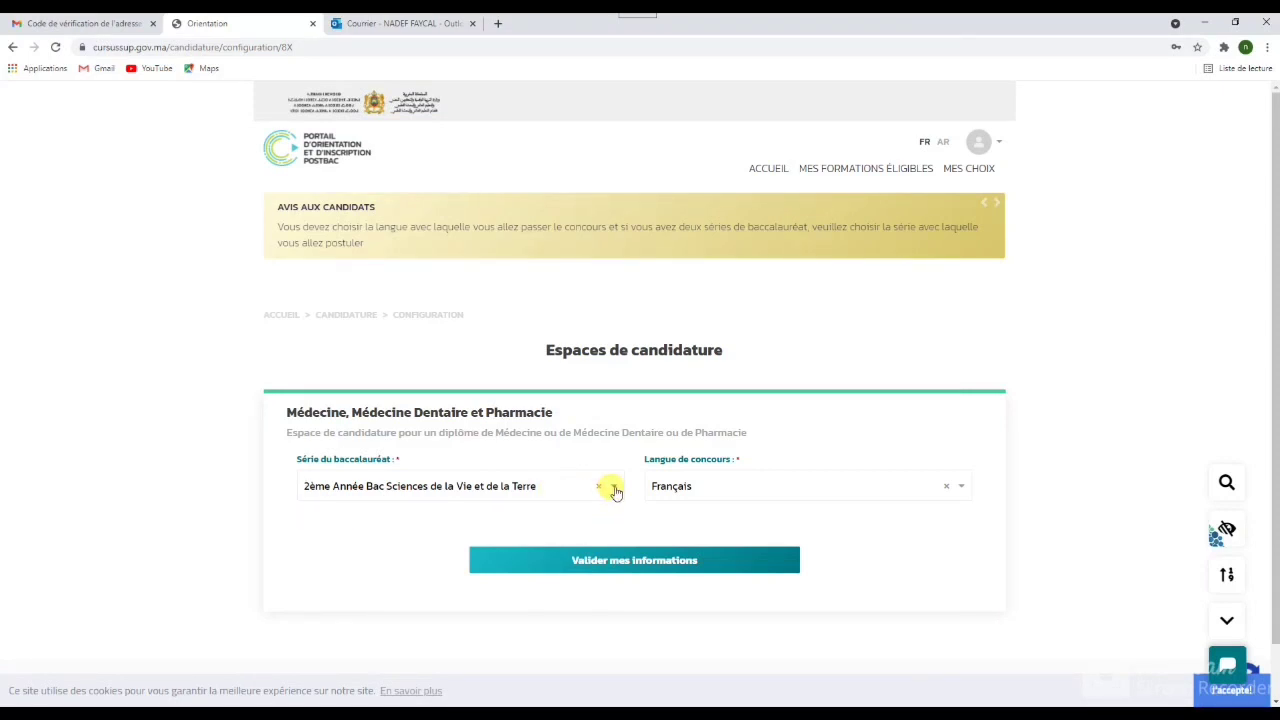
pyautogui.click(615, 490)
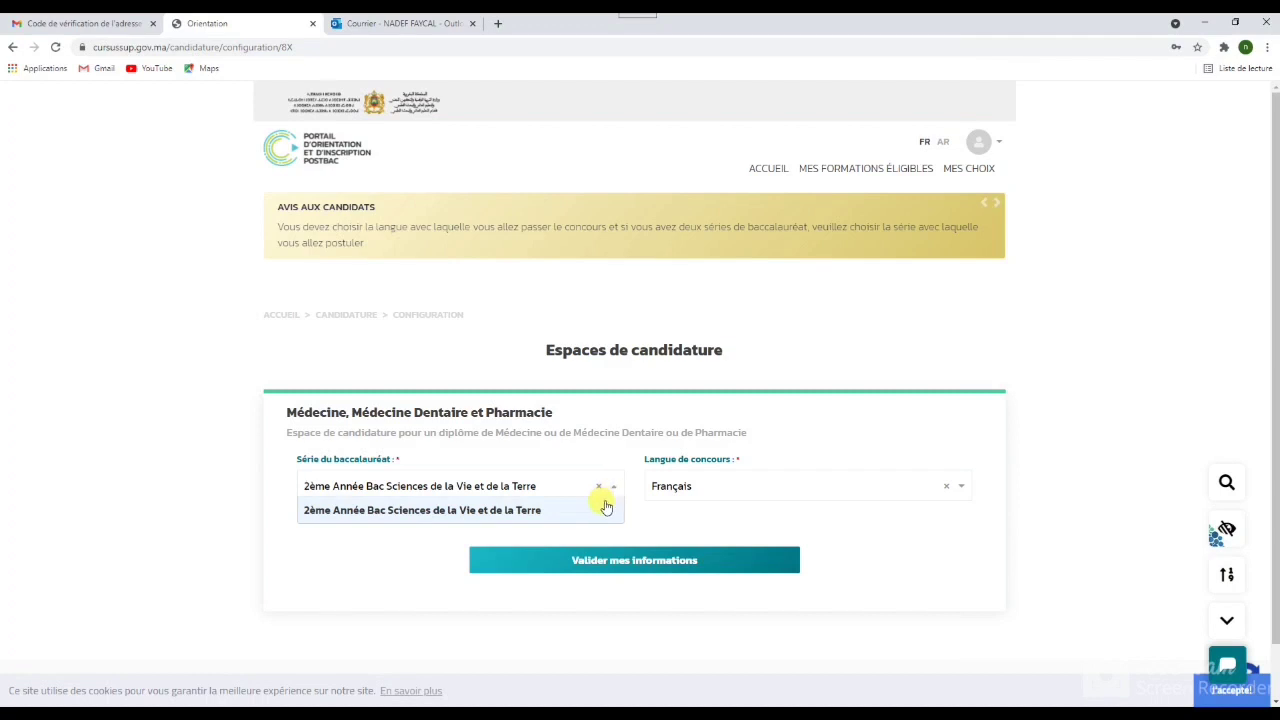
pyautogui.click(615, 490)
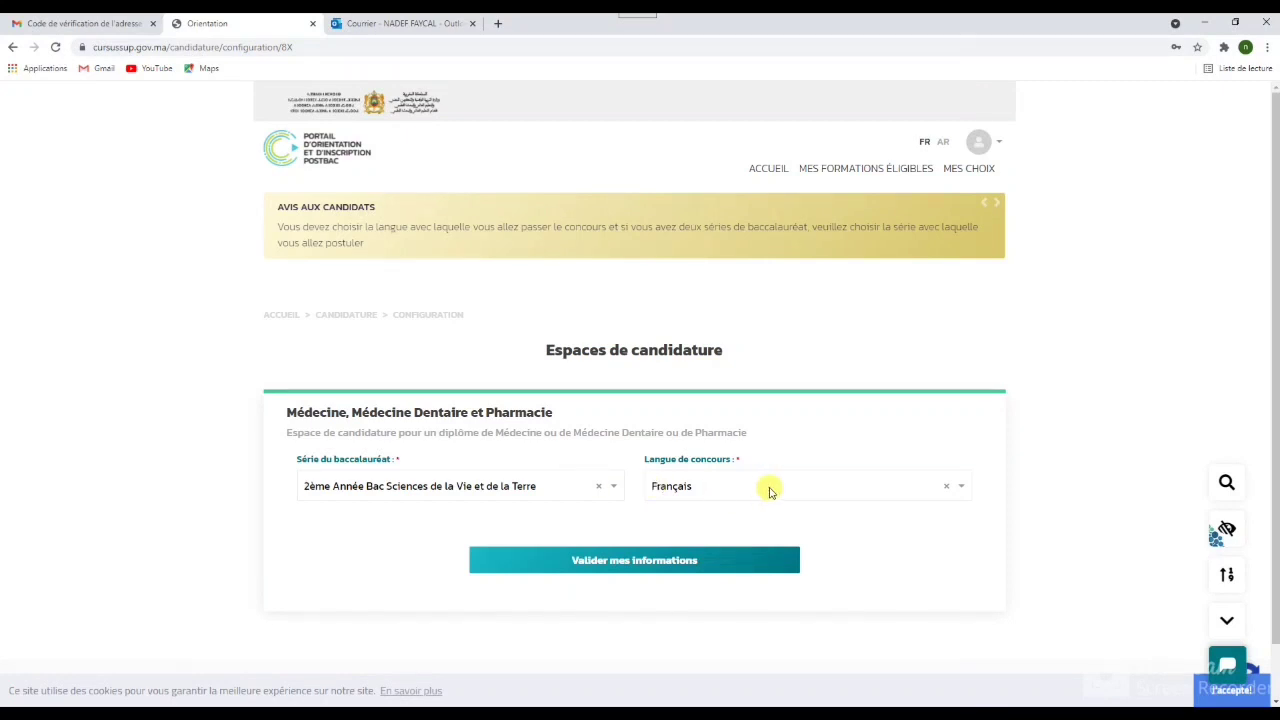
# Step: Set Langue de concours to Arabe, validate the information, and acknowledge the confirmation
pyautogui.click(963, 489)
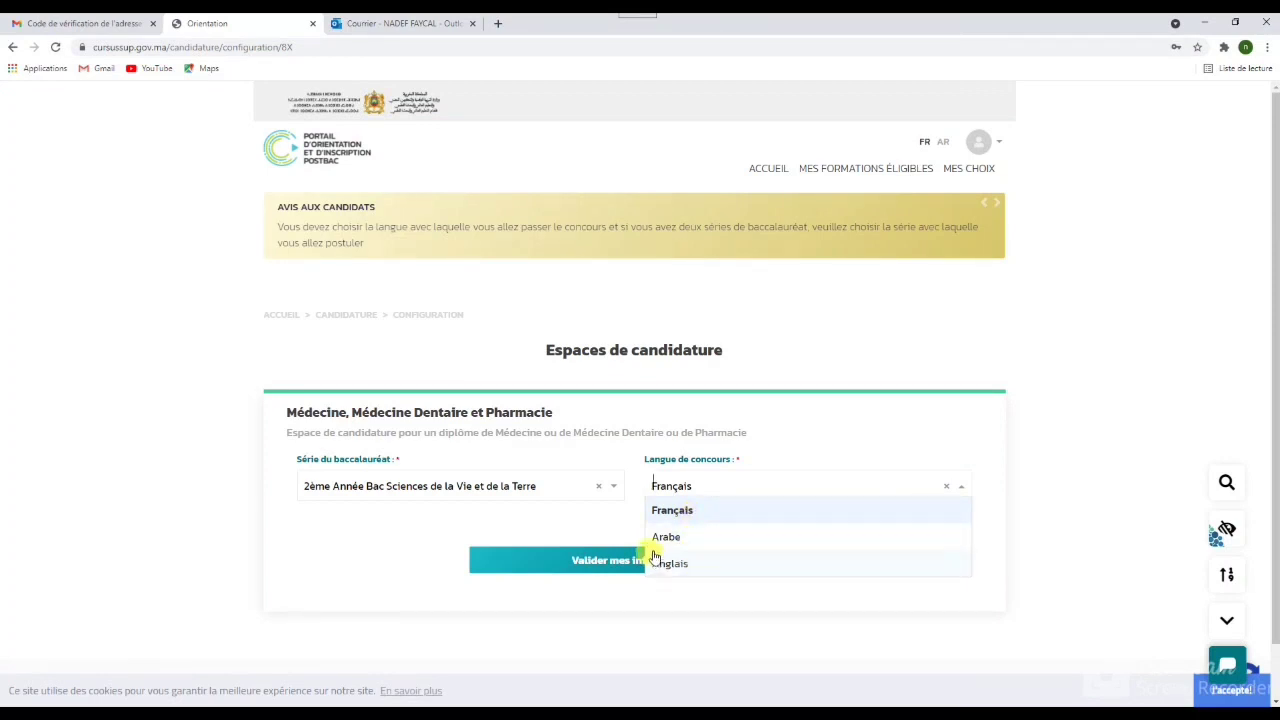
pyautogui.click(685, 538)
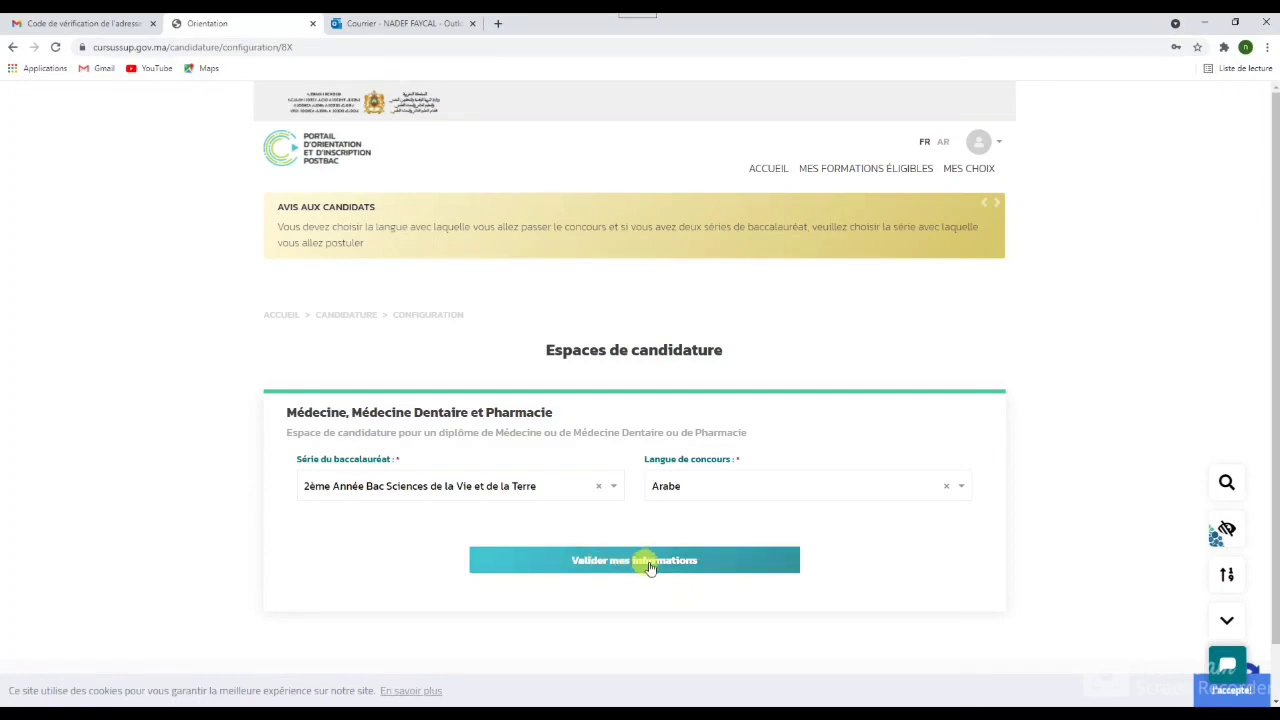
pyautogui.click(658, 564)
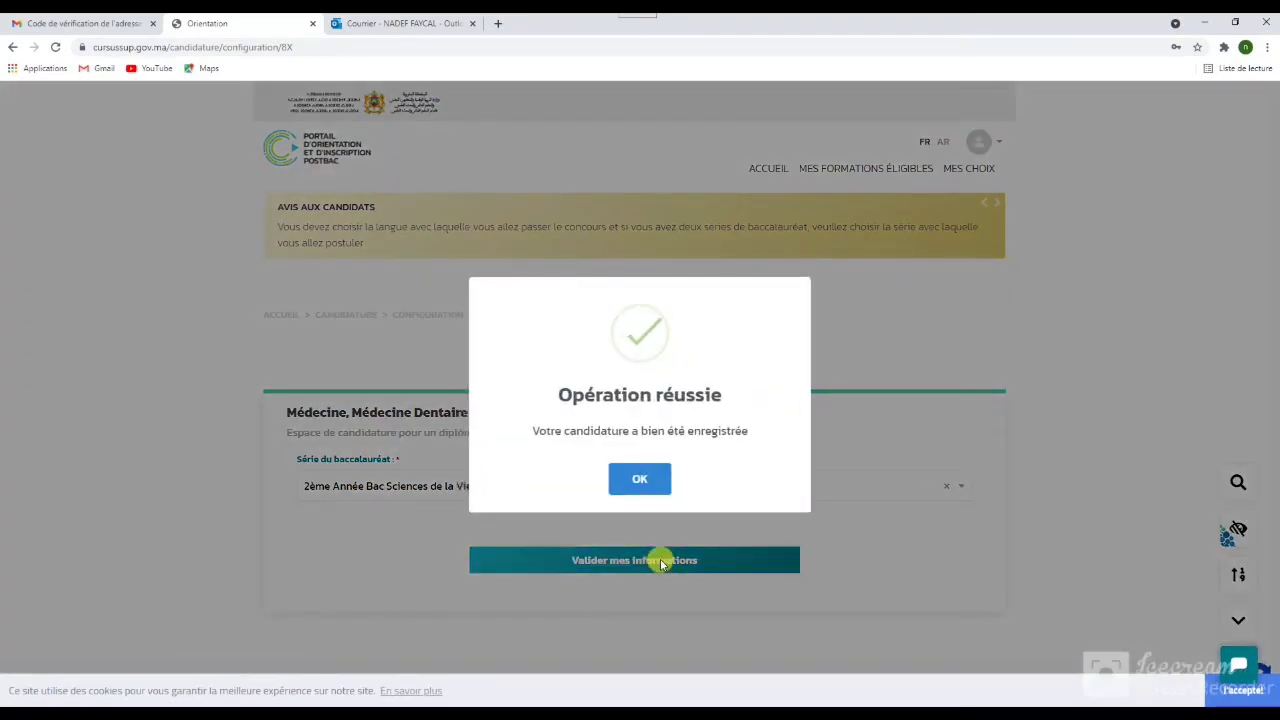
pyautogui.click(642, 483)
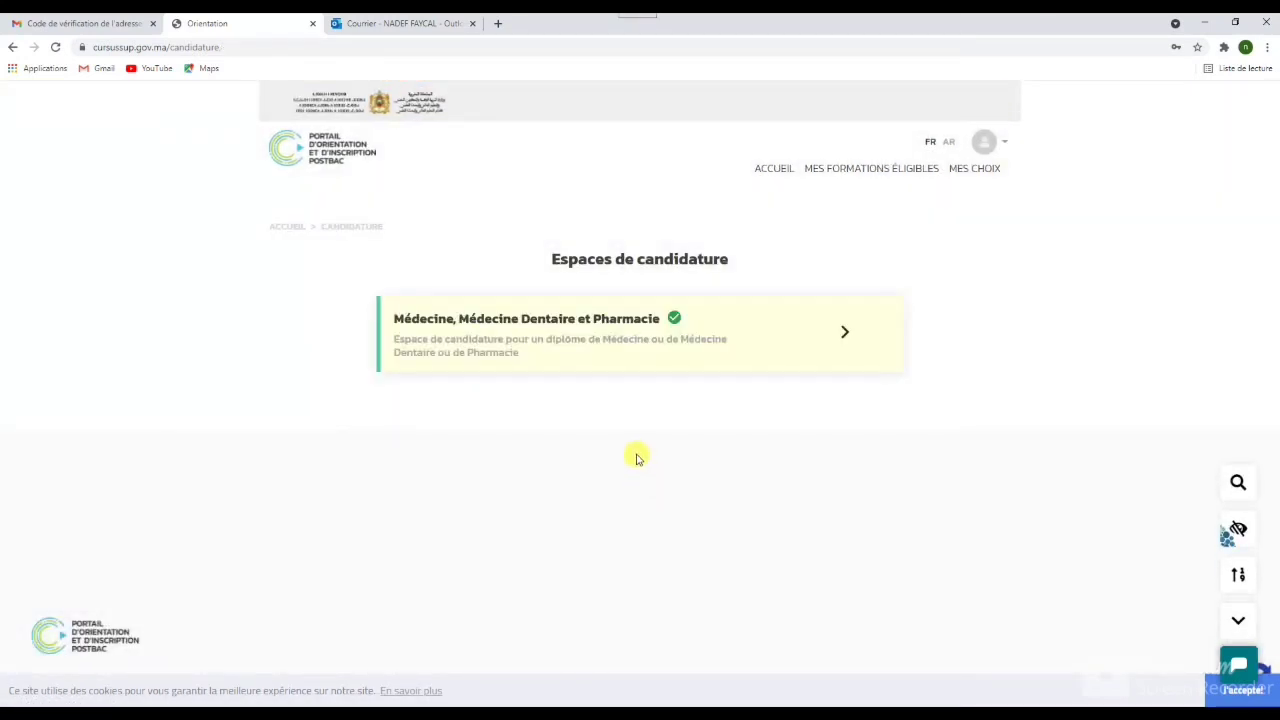
# Step: Enter the Médecine space, dismiss the welcome message, and paste the personal e-mail address
pyautogui.click(650, 352)
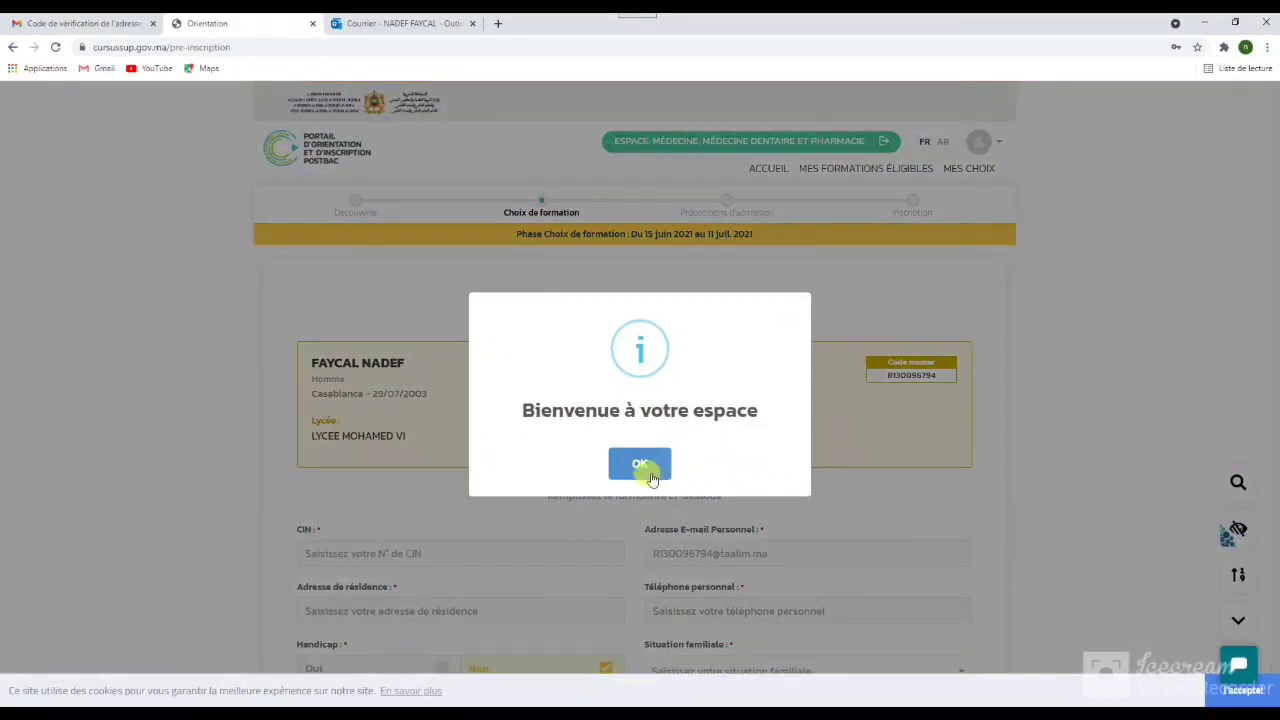
pyautogui.click(640, 465)
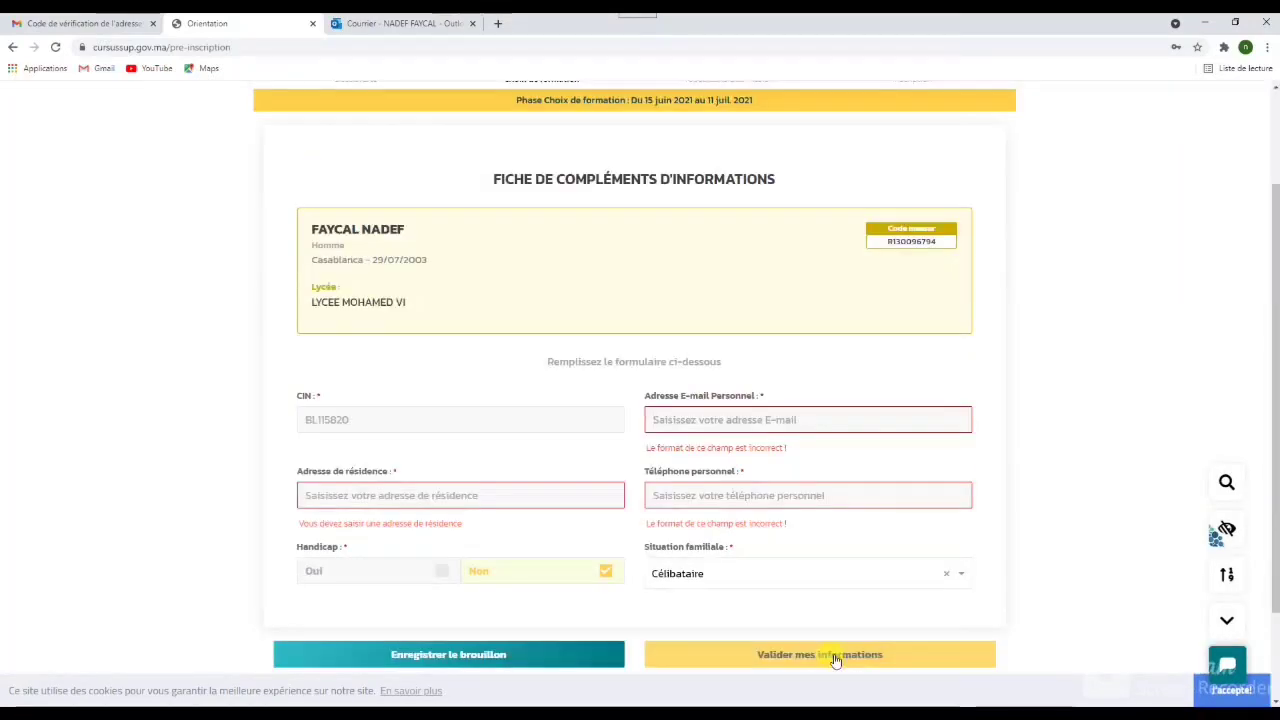
pyautogui.click(696, 420)
pyautogui.hotkey('ctrl', 'v')
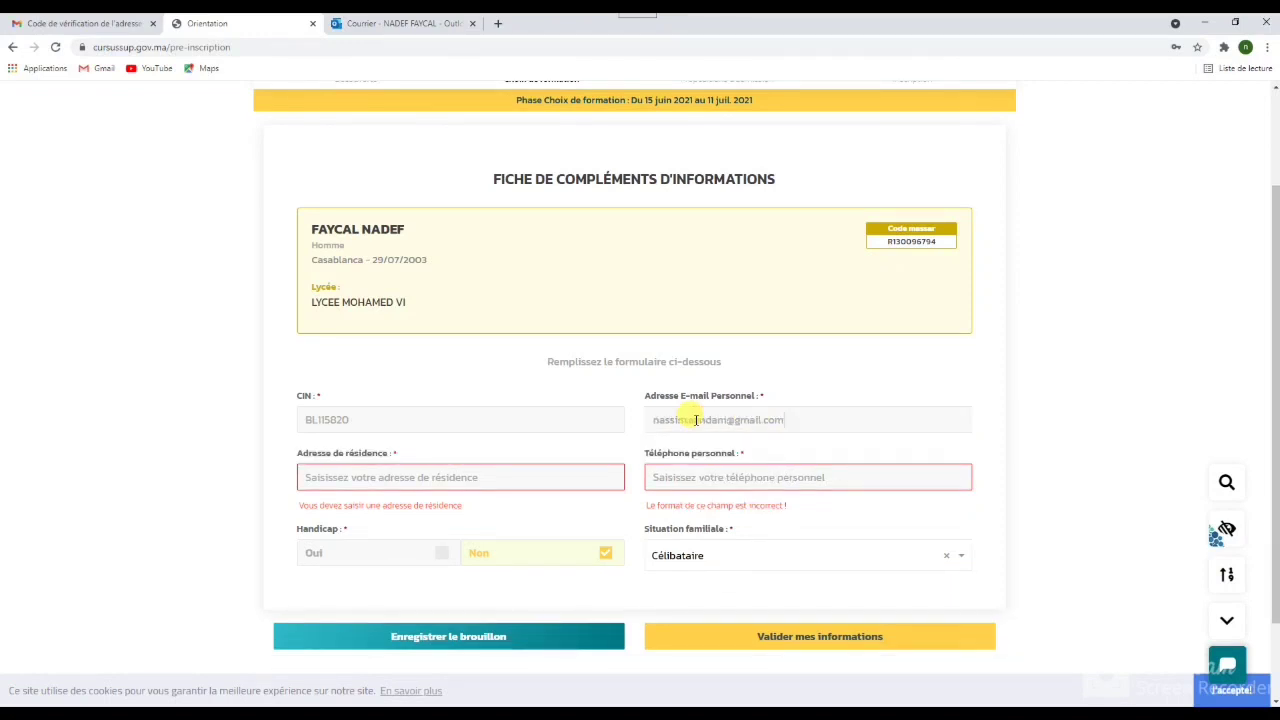
# Step: Fill in the personal phone number and residence address, then validate and confirm the form
pyautogui.click(816, 472)
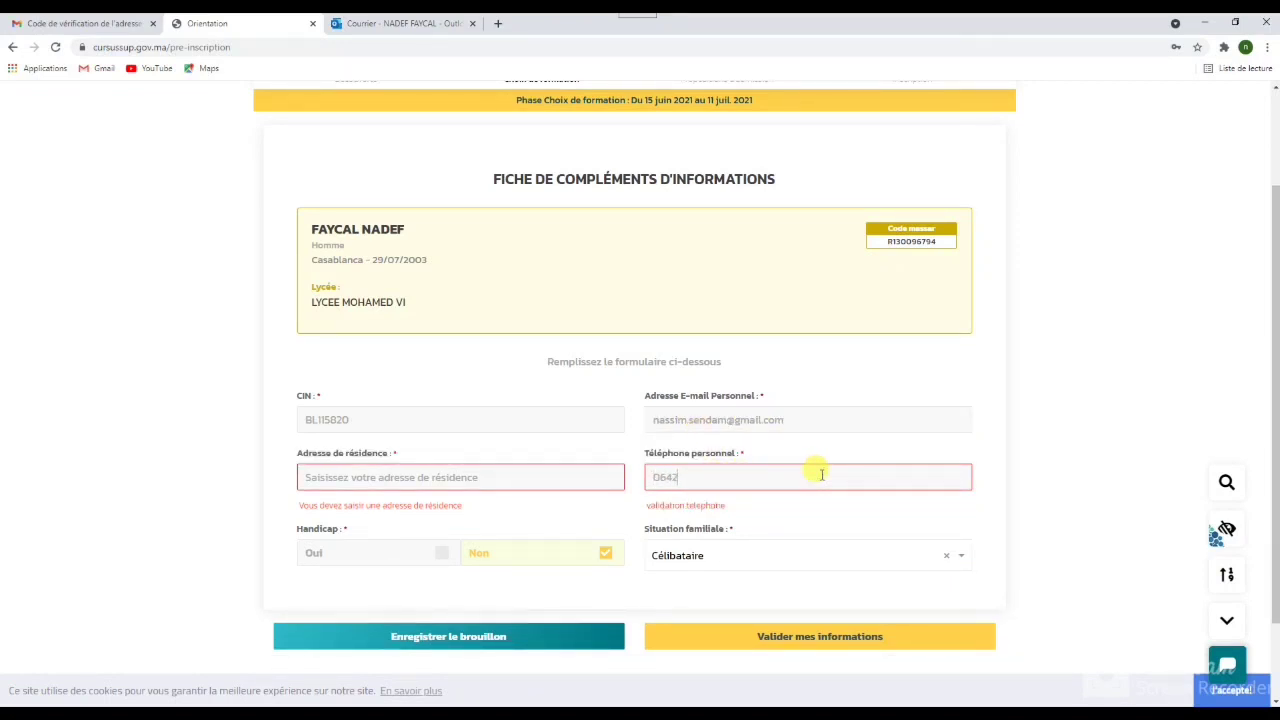
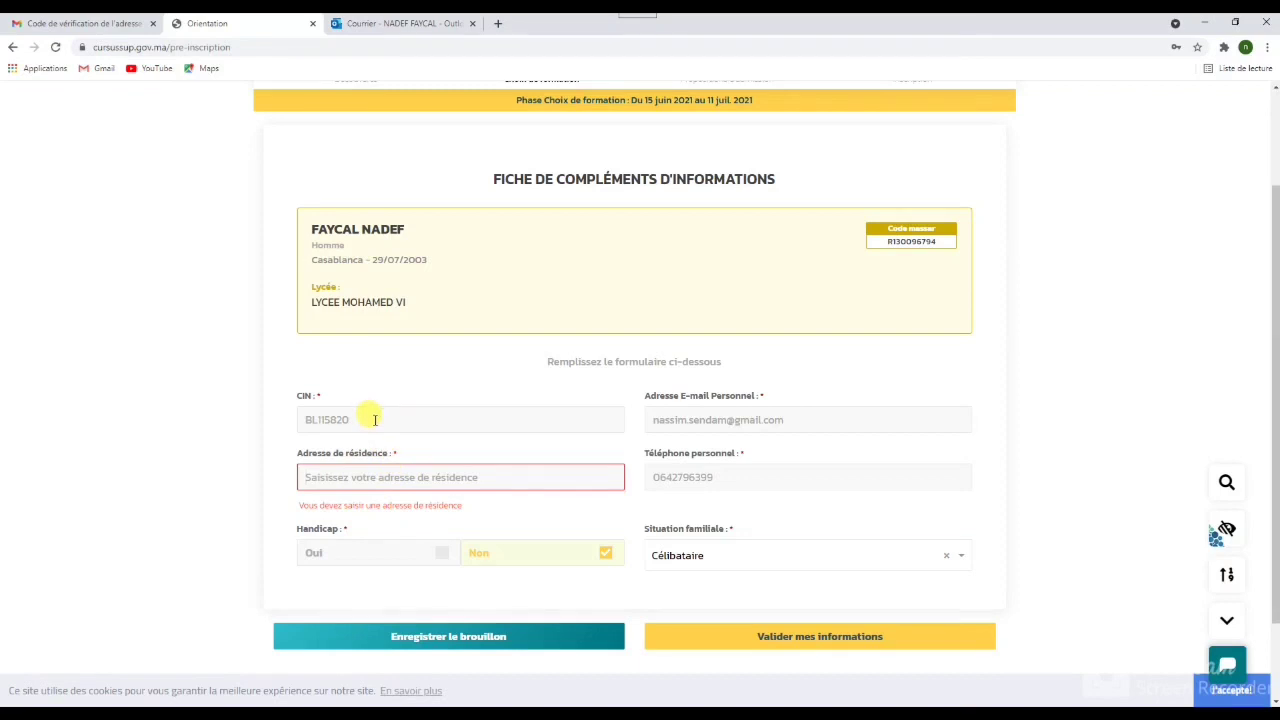
pyautogui.click(393, 480)
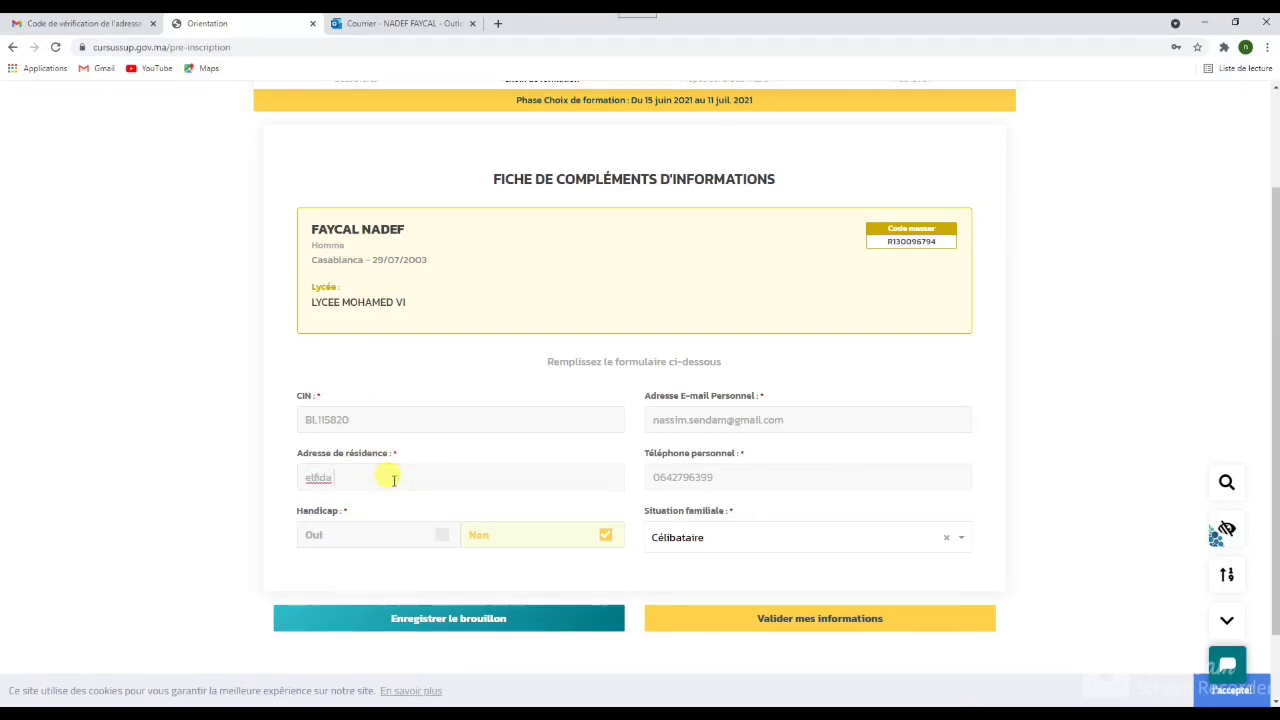
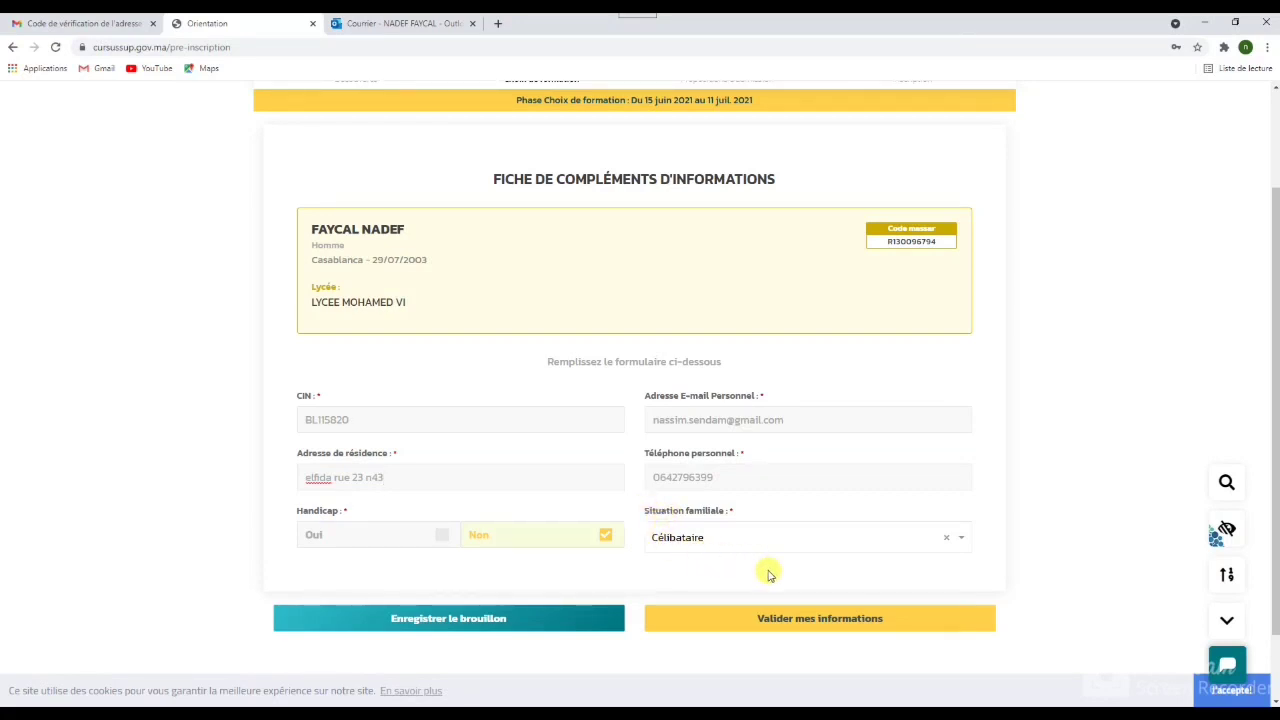
pyautogui.click(825, 625)
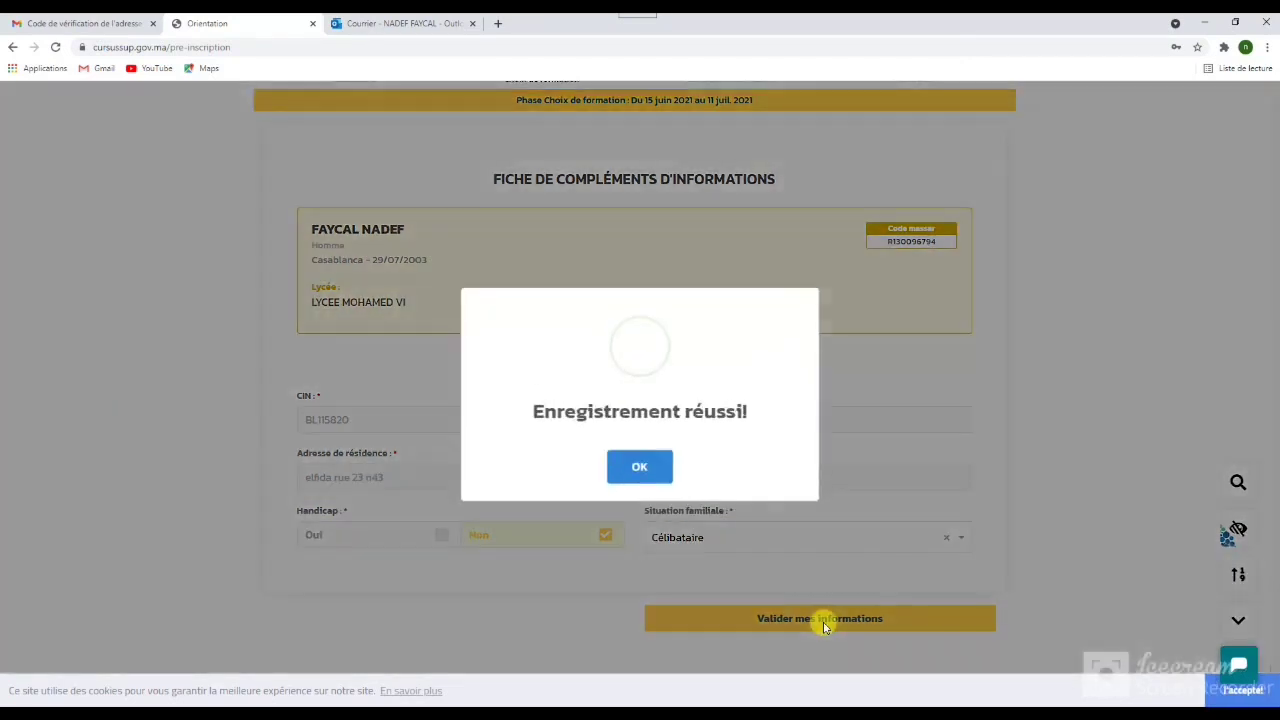
pyautogui.click(640, 465)
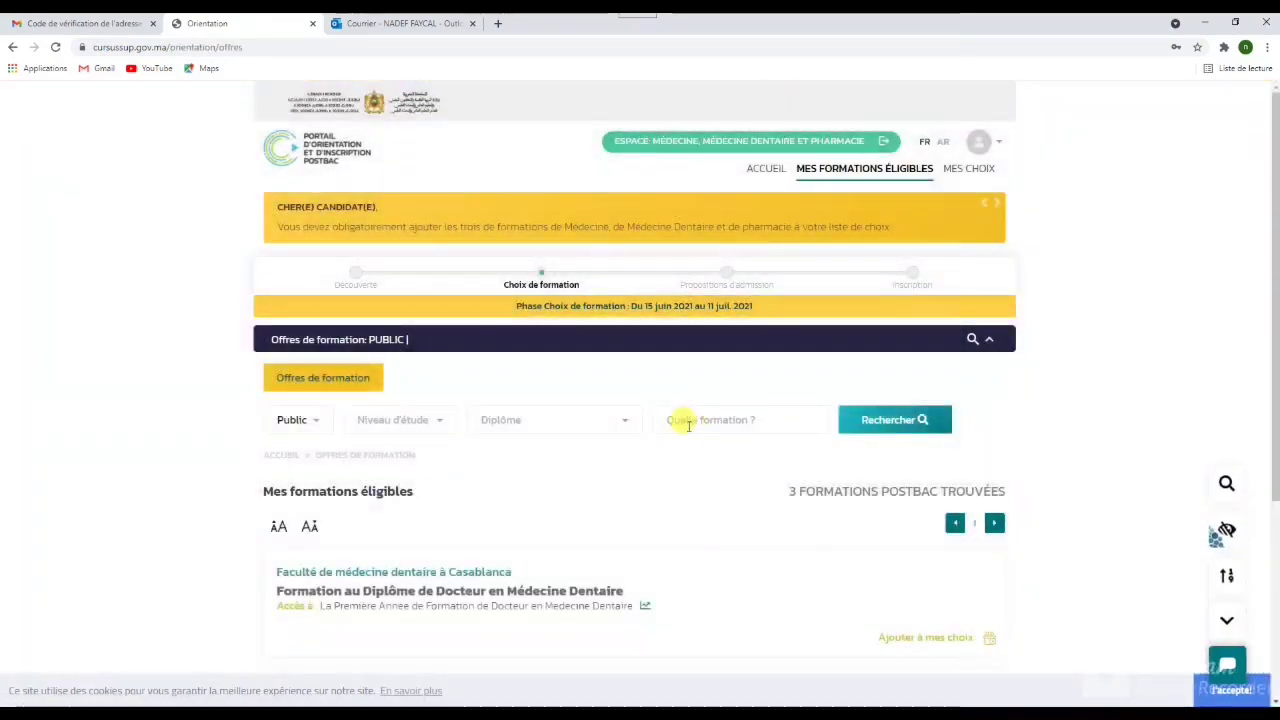